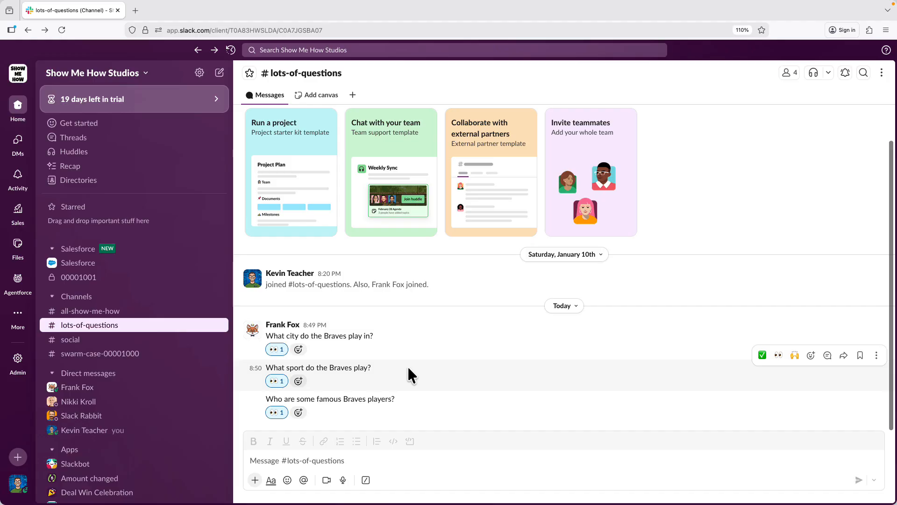
Install the Channel Expert agent for the workspace using the Show Me How Studios Salesforce org, allowing its requested permissions
click(18, 360)
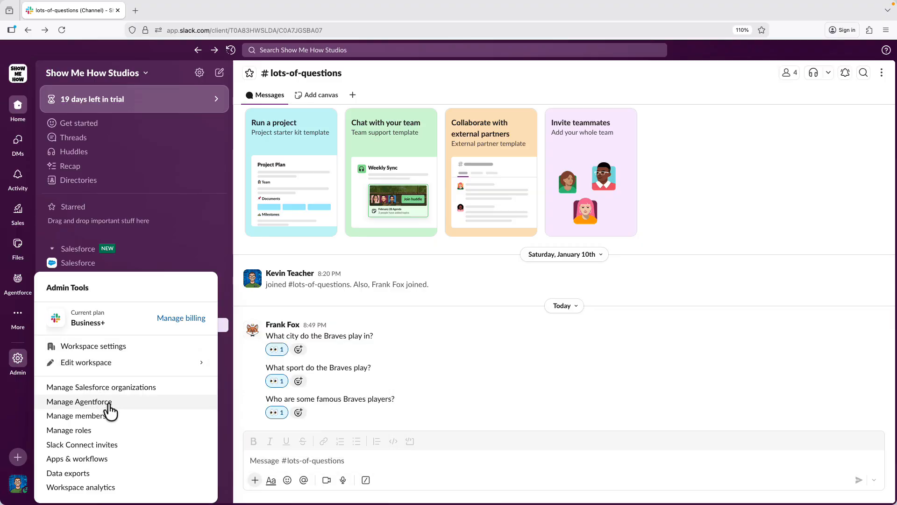
click(79, 402)
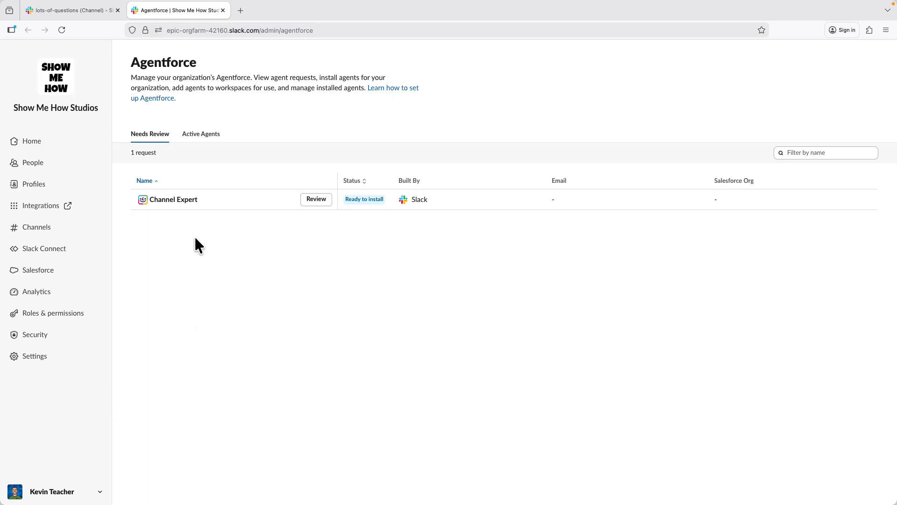
click(318, 201)
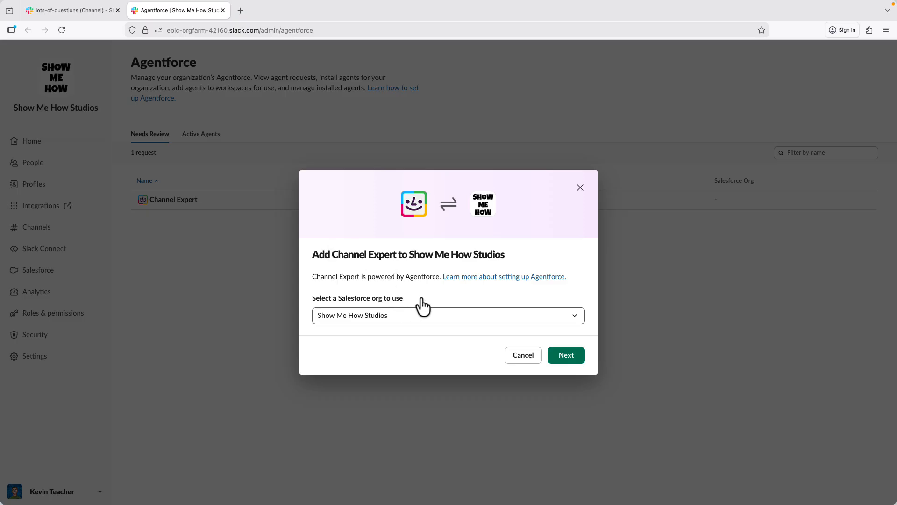
click(560, 359)
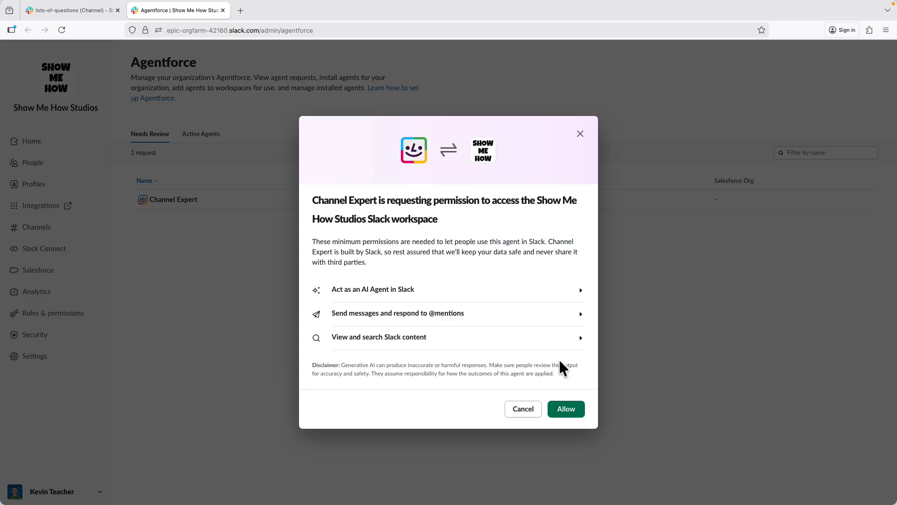
click(566, 404)
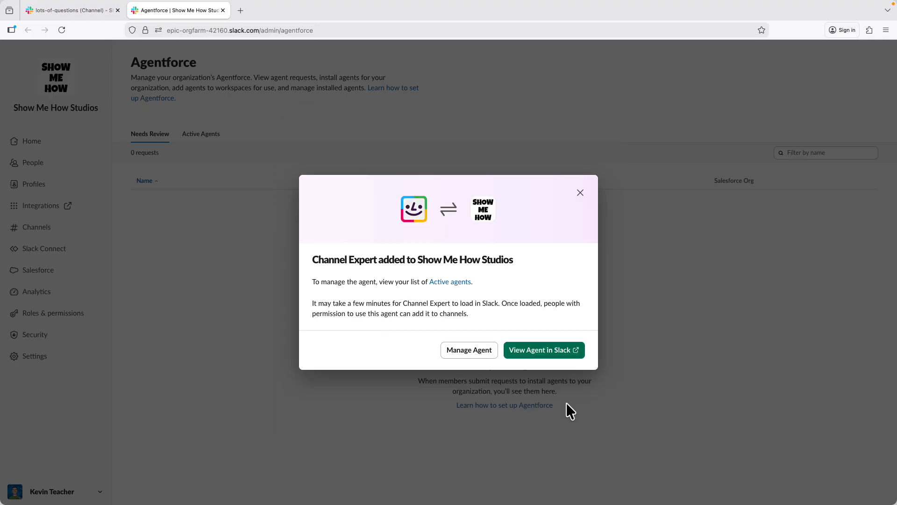
click(581, 193)
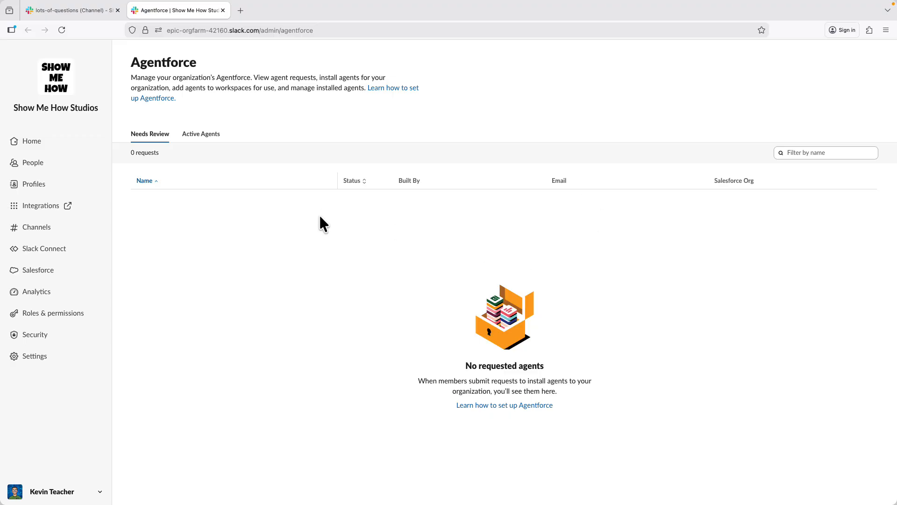
Return to the #lots-of-questions channel and start setting up Channel Expert from the channel's agents
click(85, 15)
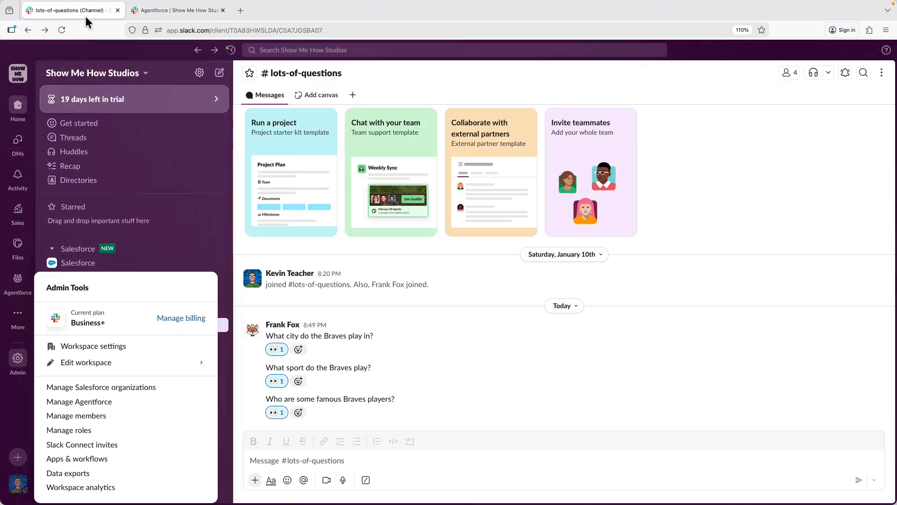
click(462, 326)
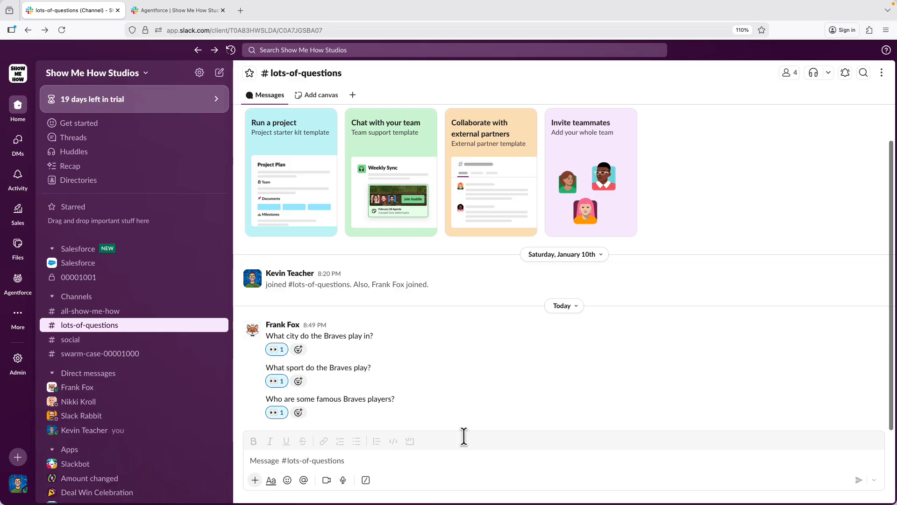
click(462, 459)
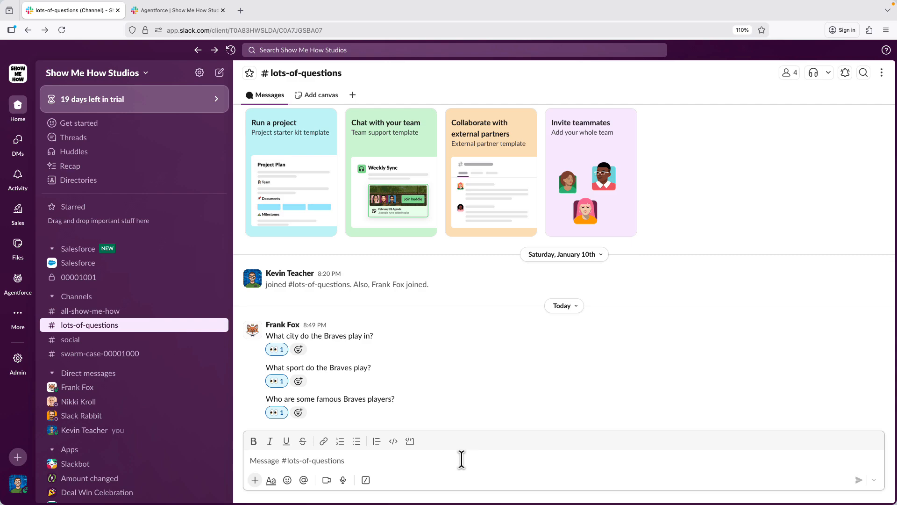
click(318, 82)
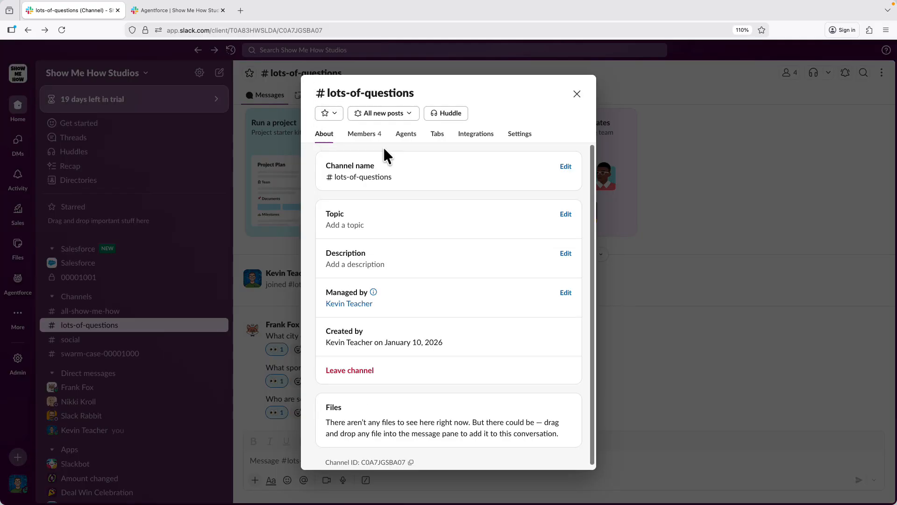
click(411, 138)
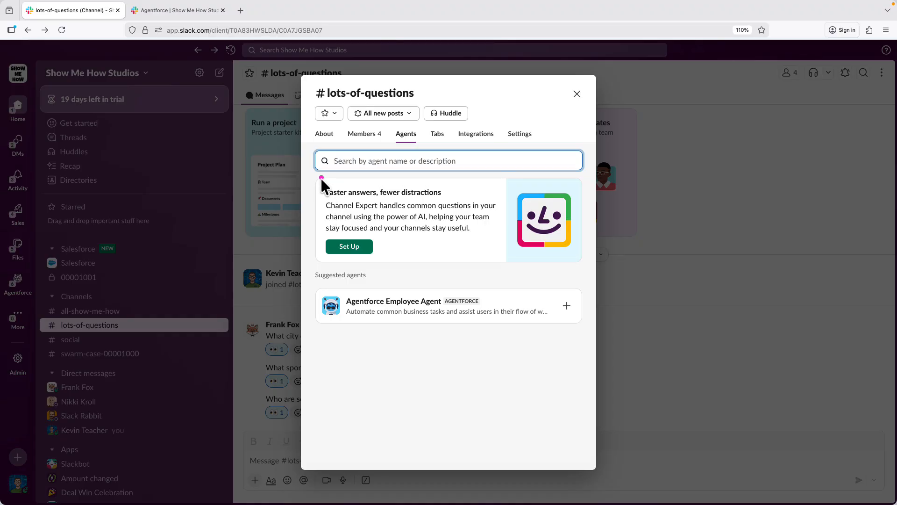
mouse_move(320, 177)
mouse_down()
mouse_move(562, 244)
mouse_move(585, 266)
mouse_up()
click(362, 257)
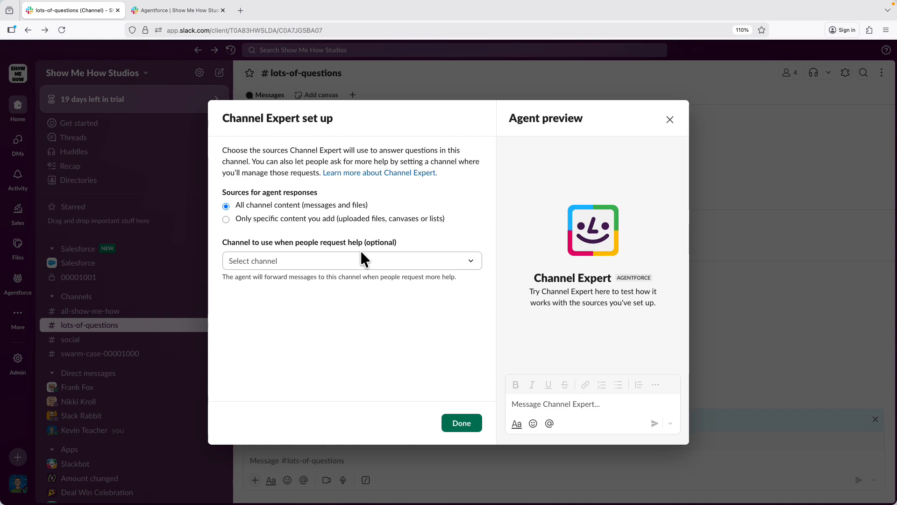
Limit Channel Expert's sources to specific added content and upload Atlanta Braves - Wikipedia.pdf from the Documents folder as a source
click(319, 219)
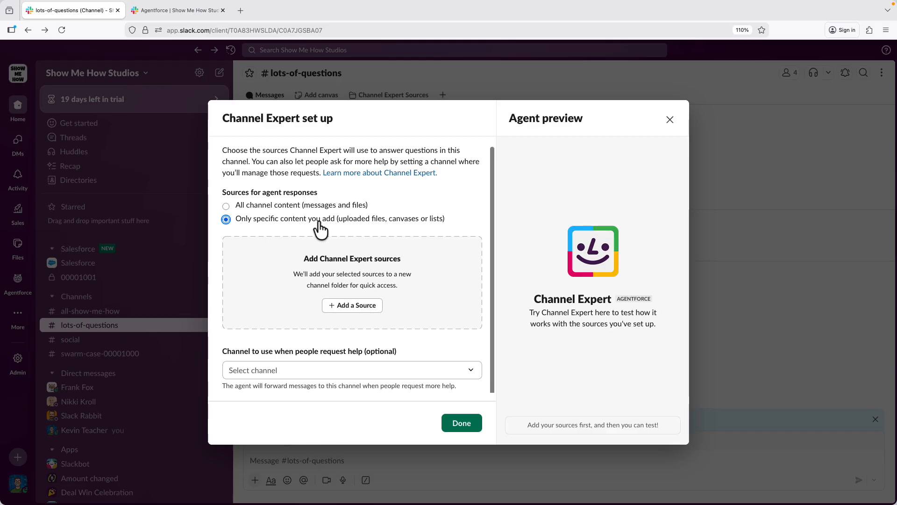
click(342, 305)
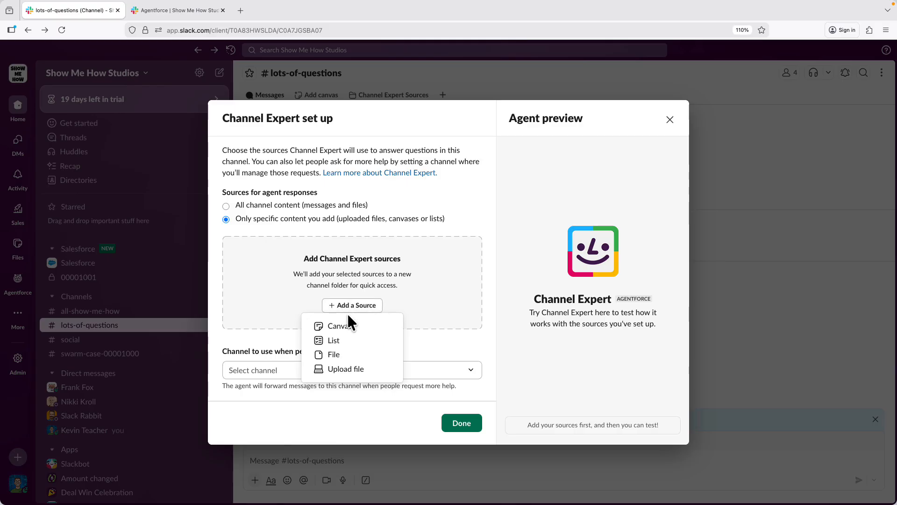
click(350, 370)
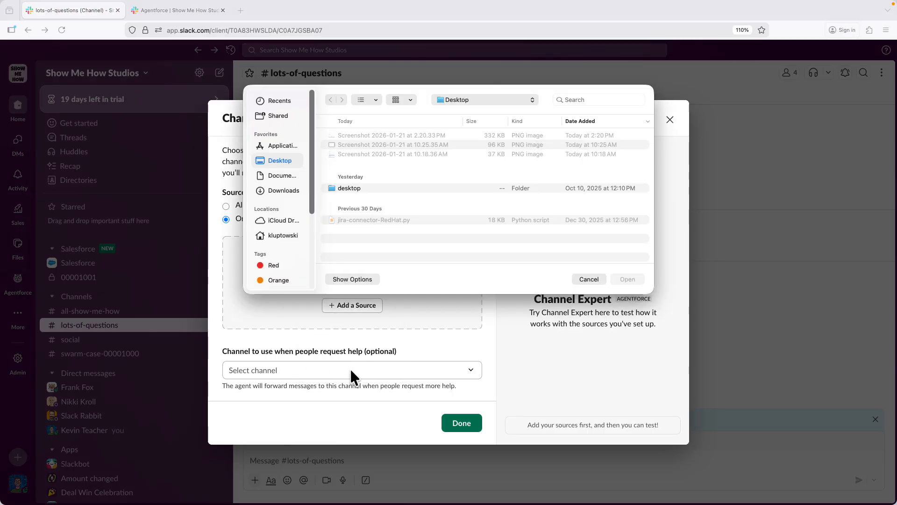
click(286, 191)
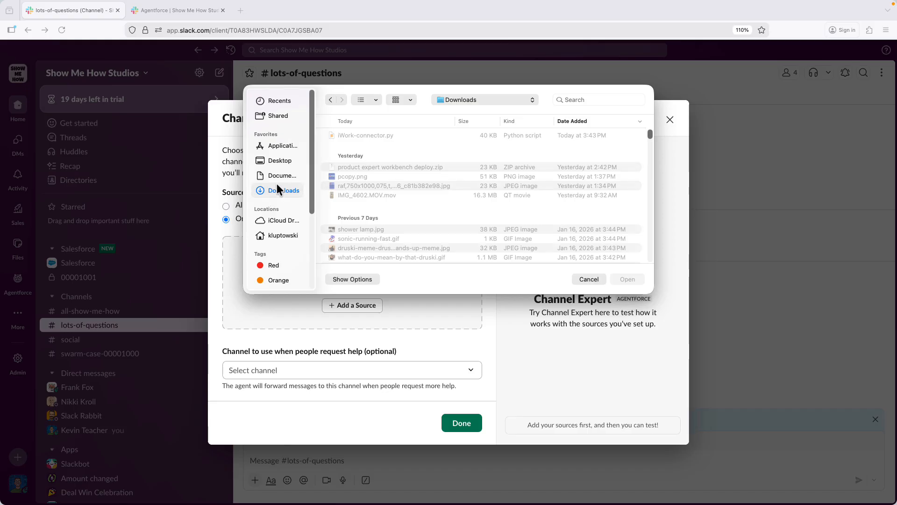
click(276, 180)
click(380, 144)
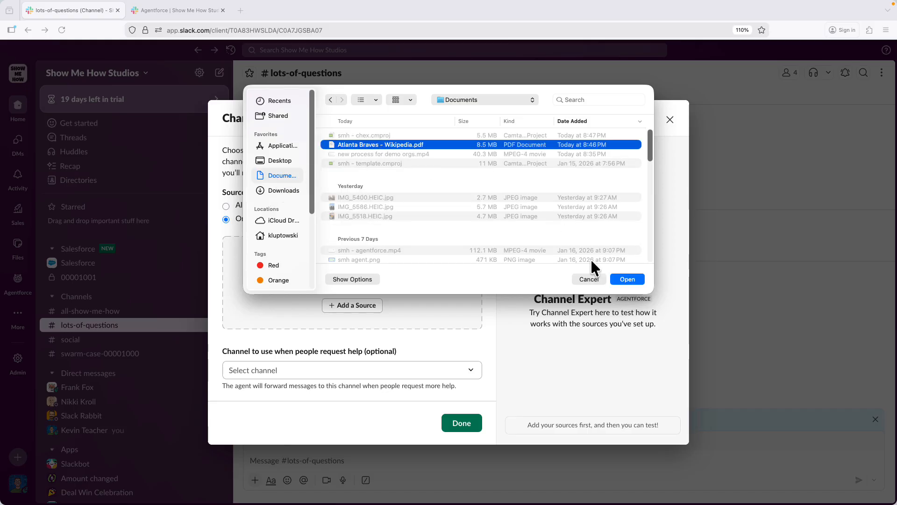
click(623, 279)
click(546, 305)
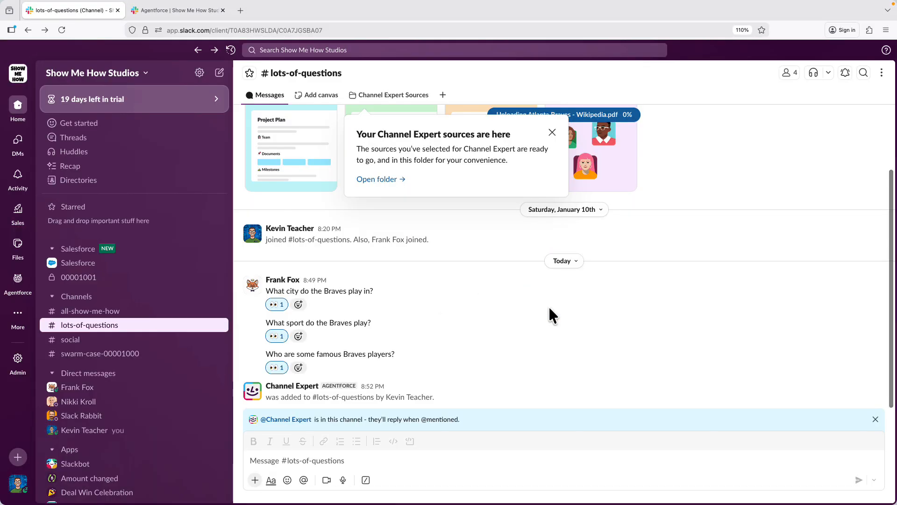
Review Channel Expert's agent settings for #lots-of-questions, checking its listed sources, and close them
click(287, 73)
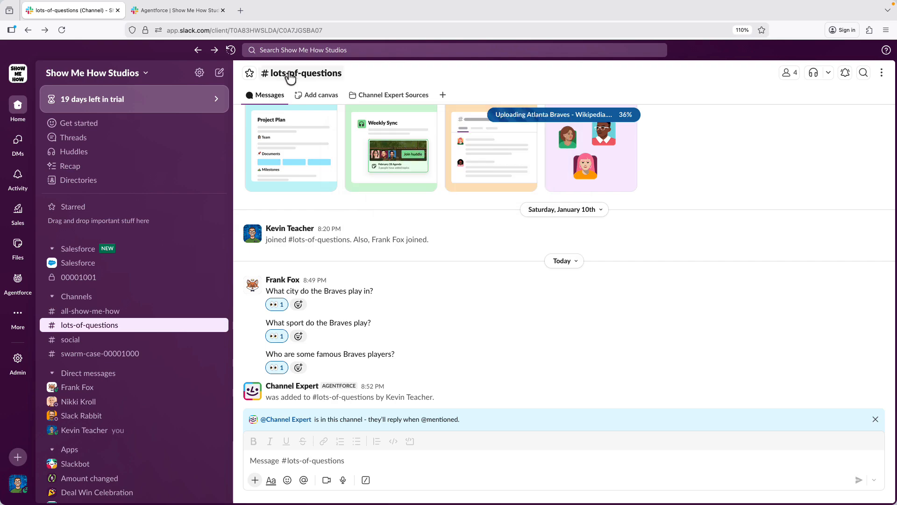
click(285, 73)
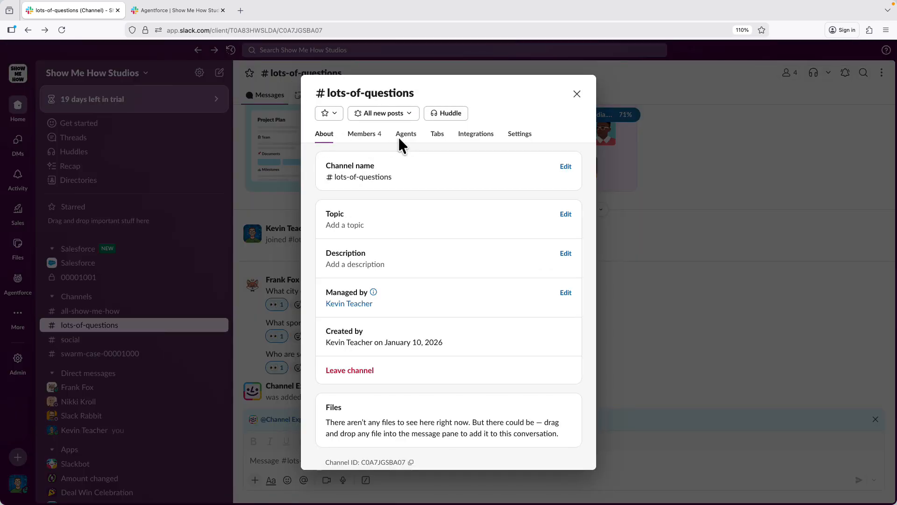
click(409, 136)
click(564, 228)
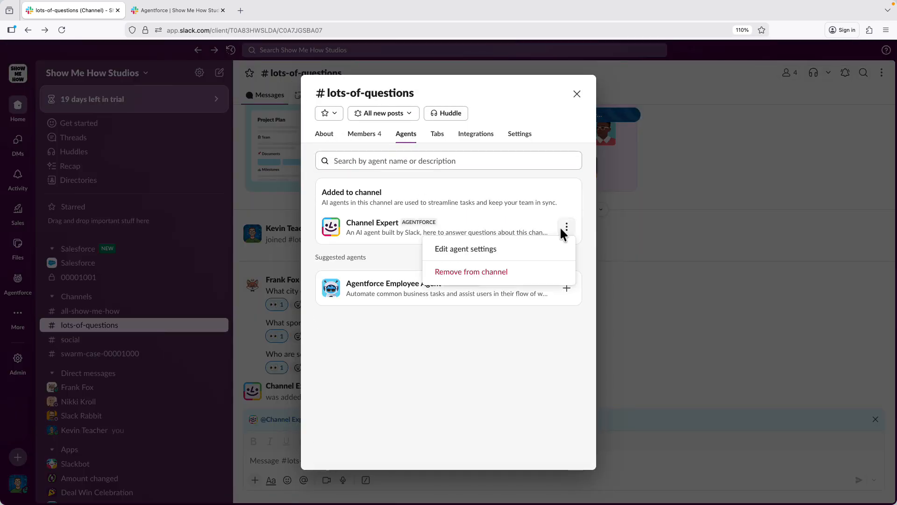
click(516, 251)
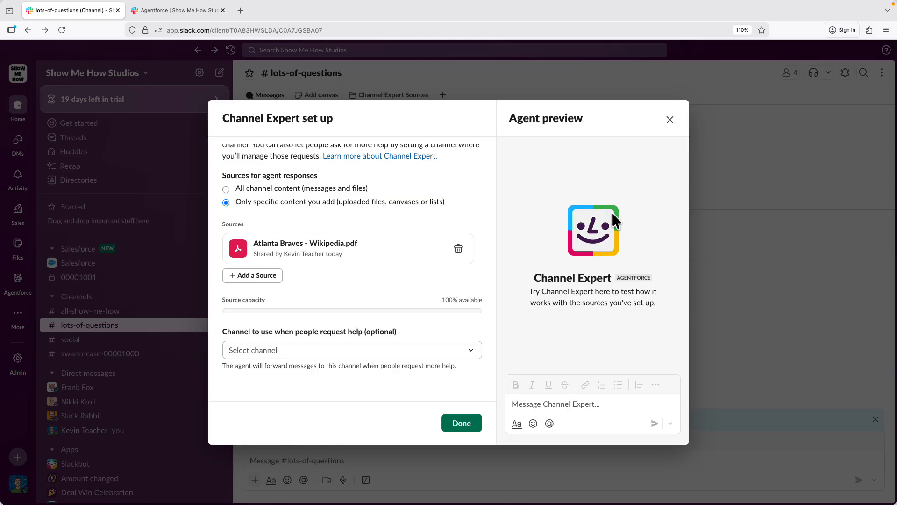
click(670, 119)
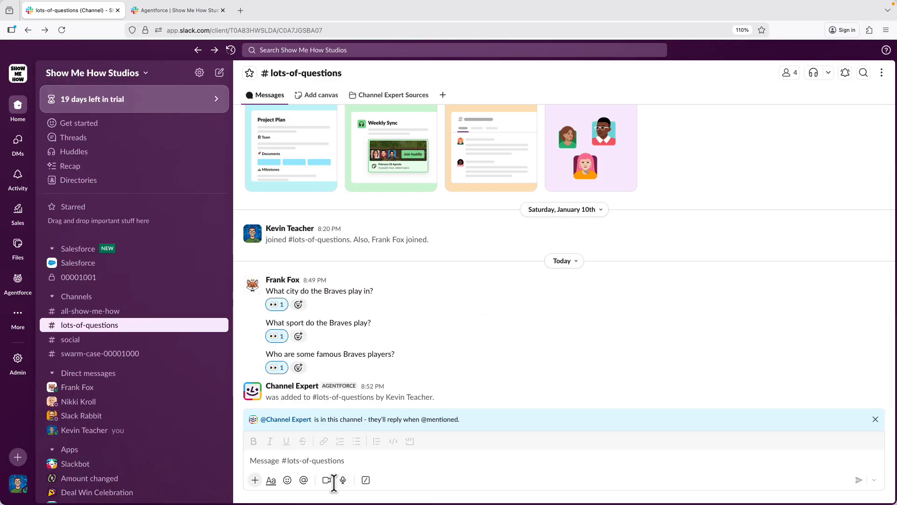
click(313, 467)
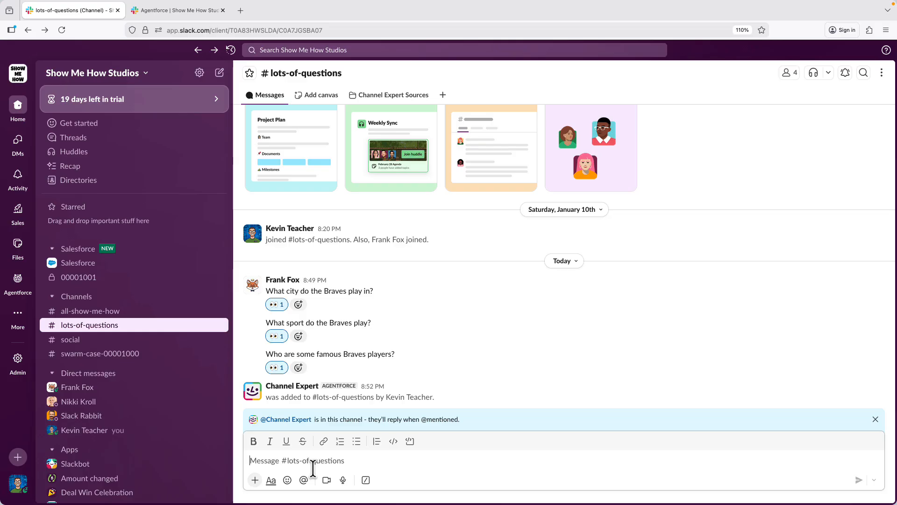
text(@channel)
key(Return)
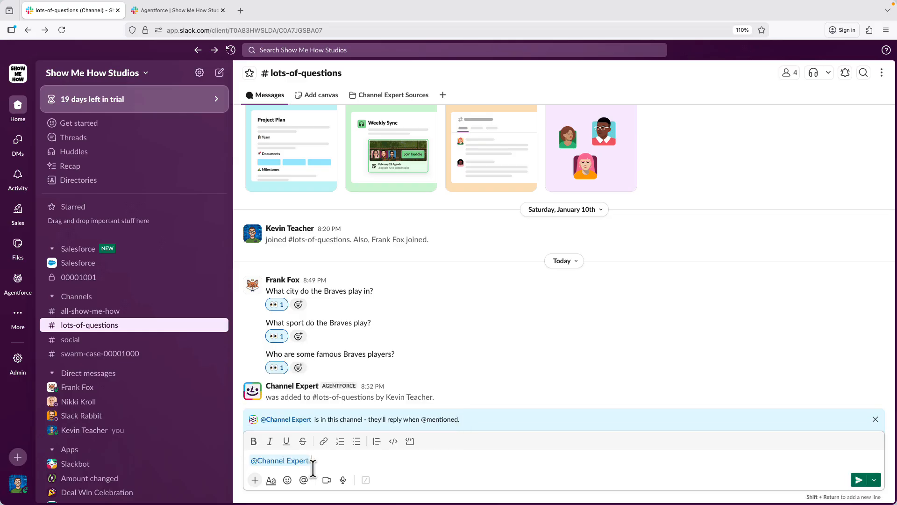
text(what )
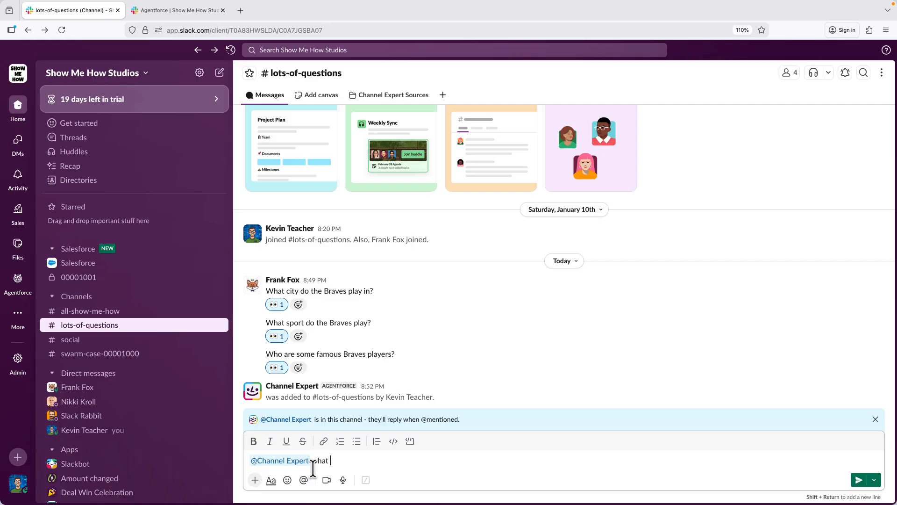
text(year did the braves move to atlanta)
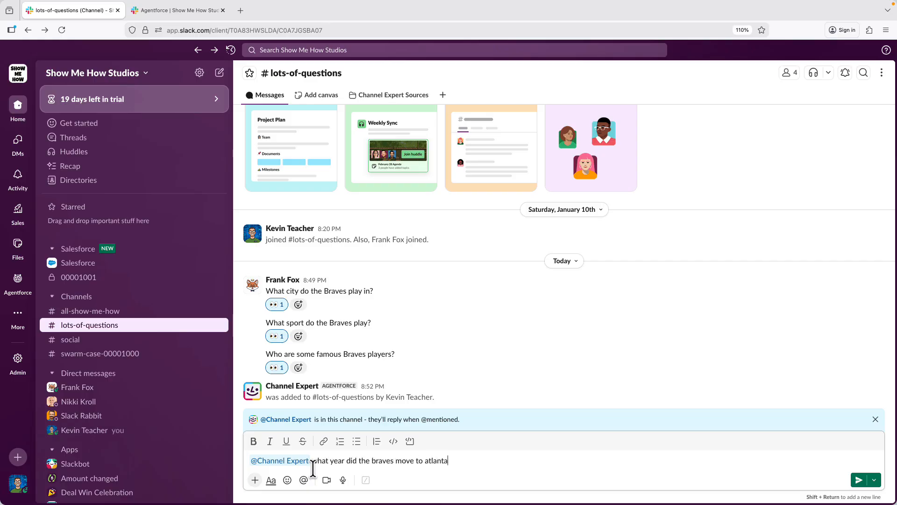
key(Return)
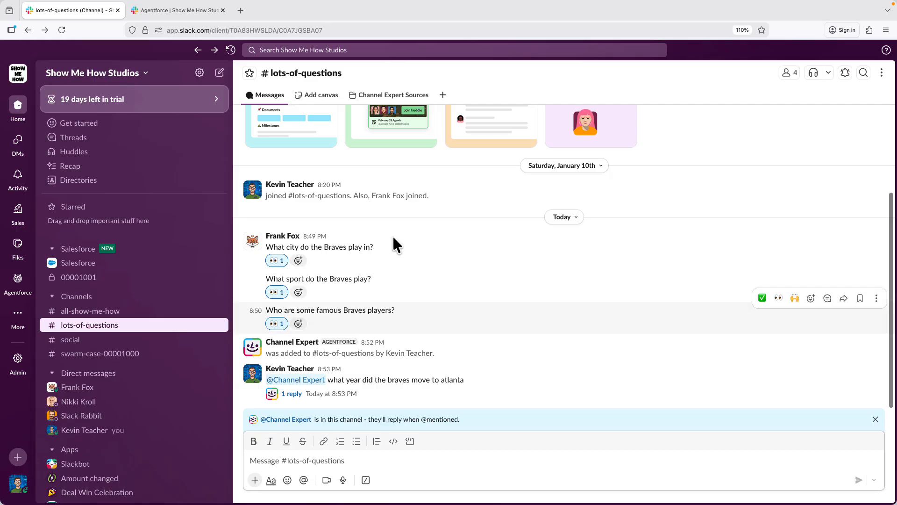
click(334, 398)
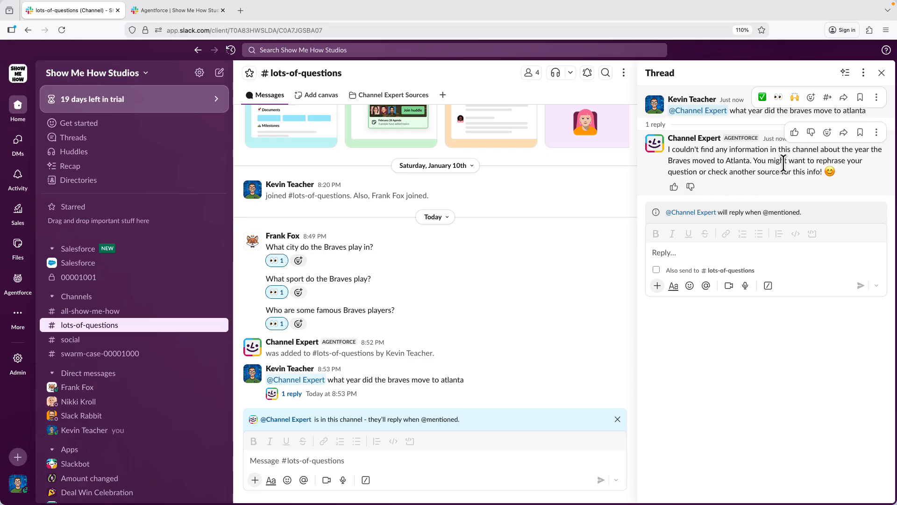
click(881, 72)
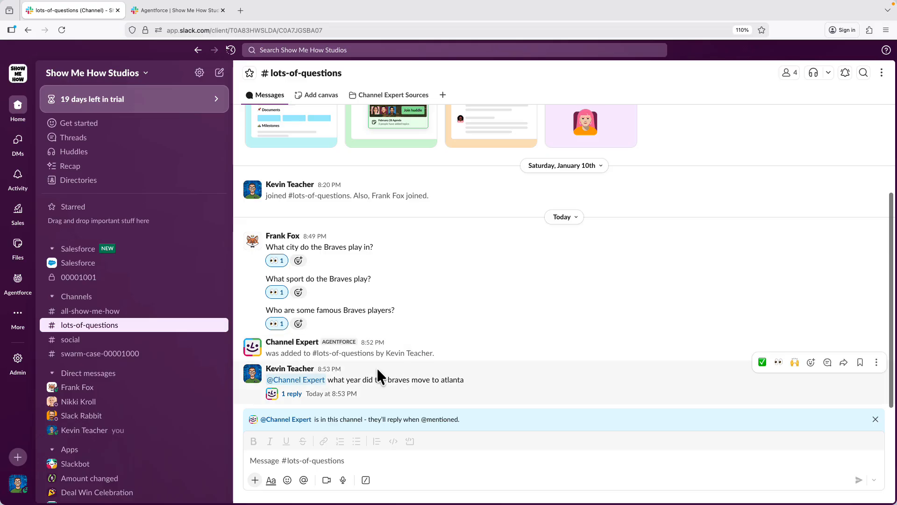
mouse_move(306, 381)
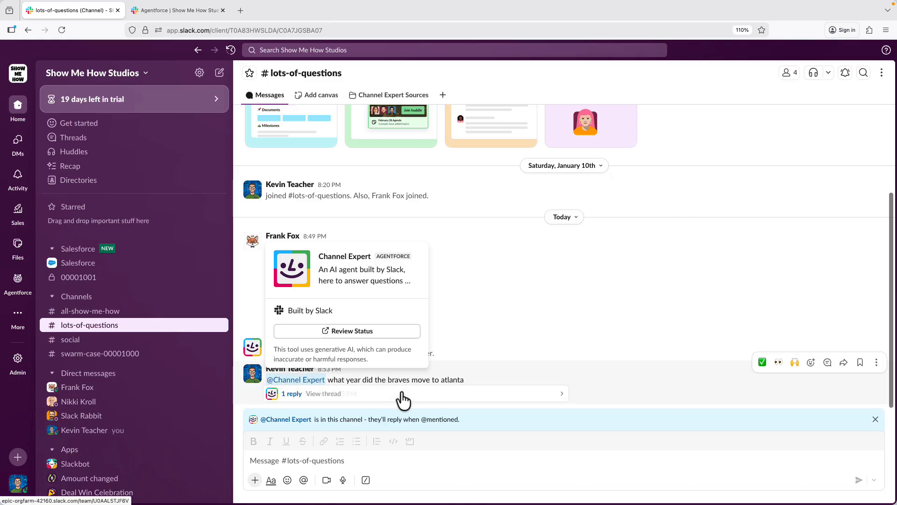
click(357, 462)
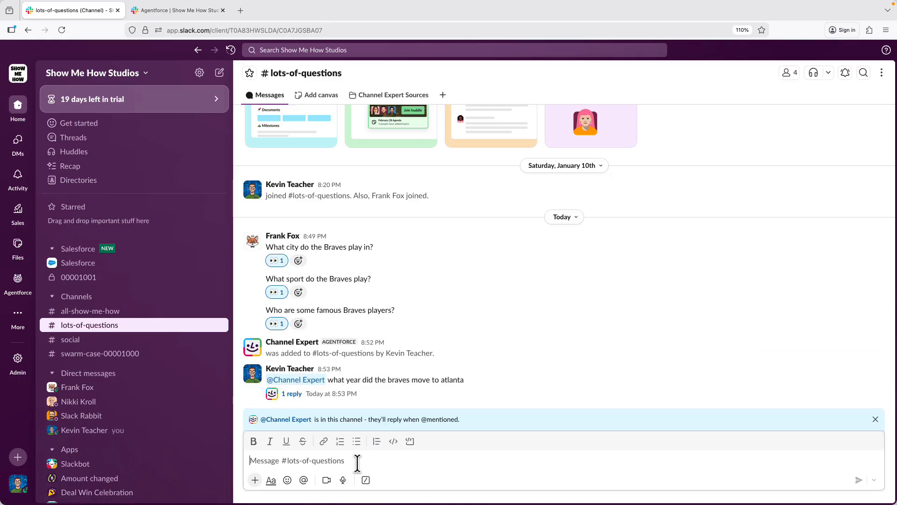
text(@ch)
key(Return)
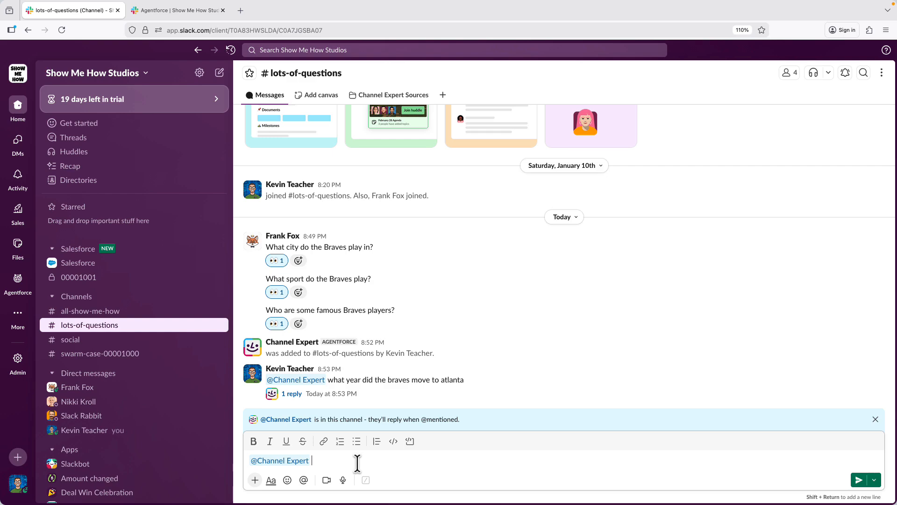
key(ctrl+a)
text(\)
key(BackSpace)
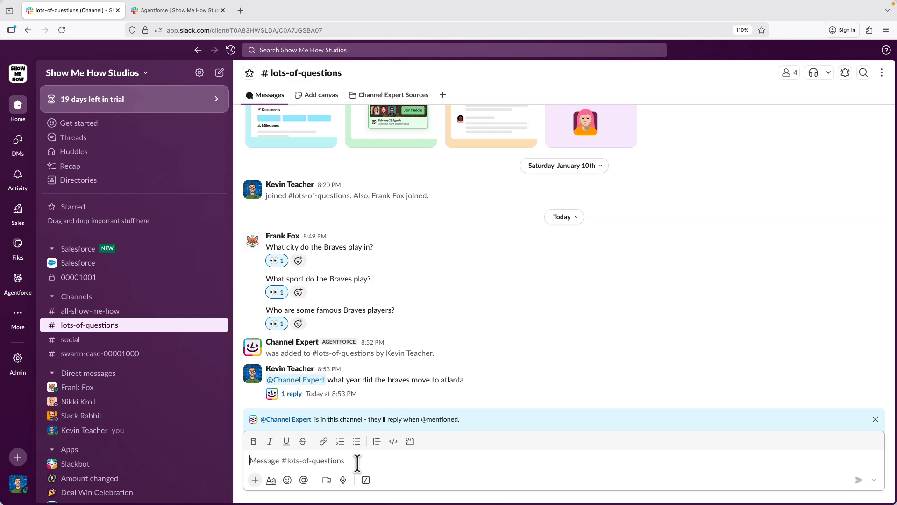
click(513, 340)
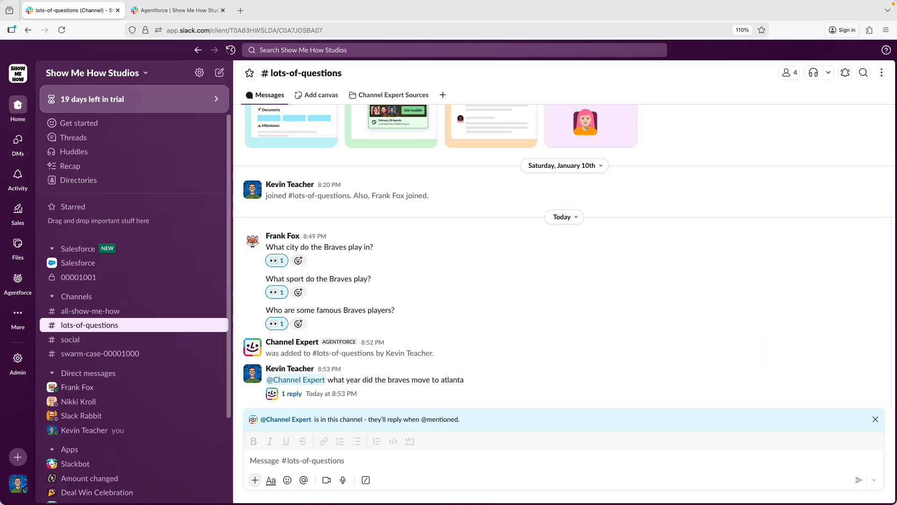
Build a new workflow from the workspace's tools and set it to start from a link in Slack
click(21, 360)
click(17, 312)
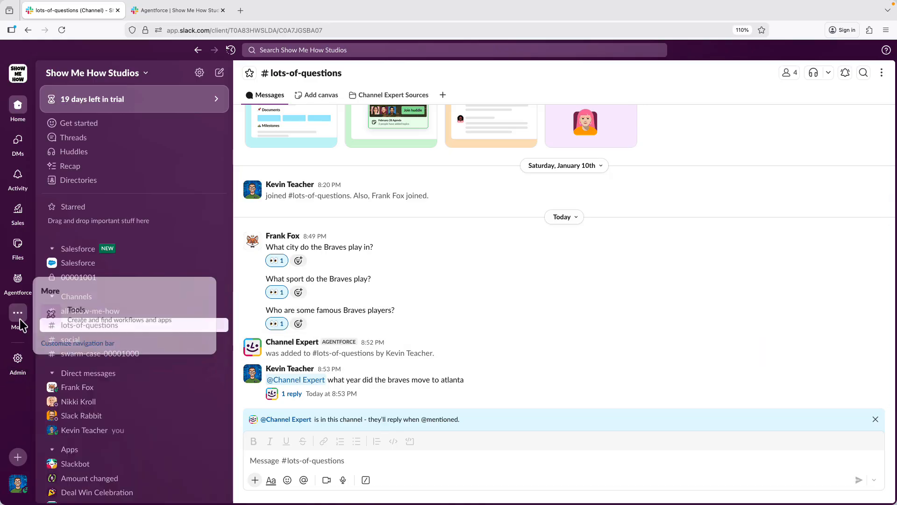
click(72, 318)
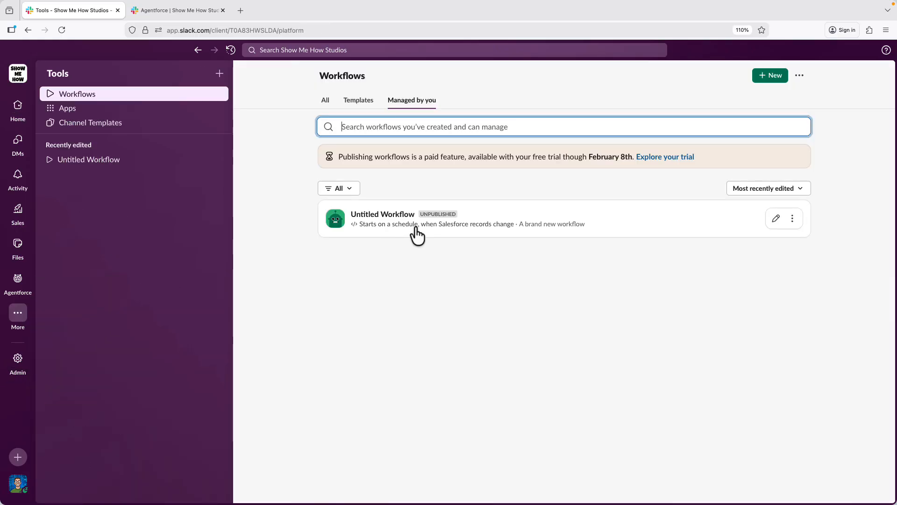
click(772, 79)
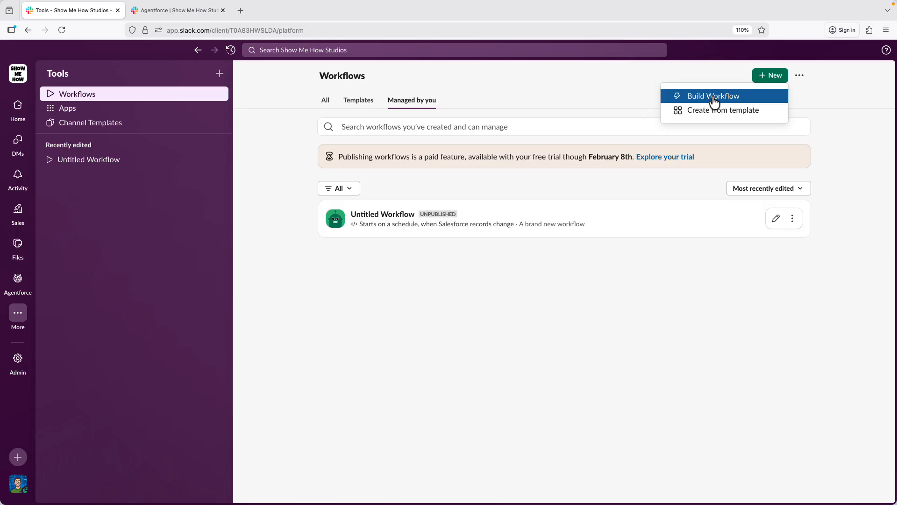
click(713, 98)
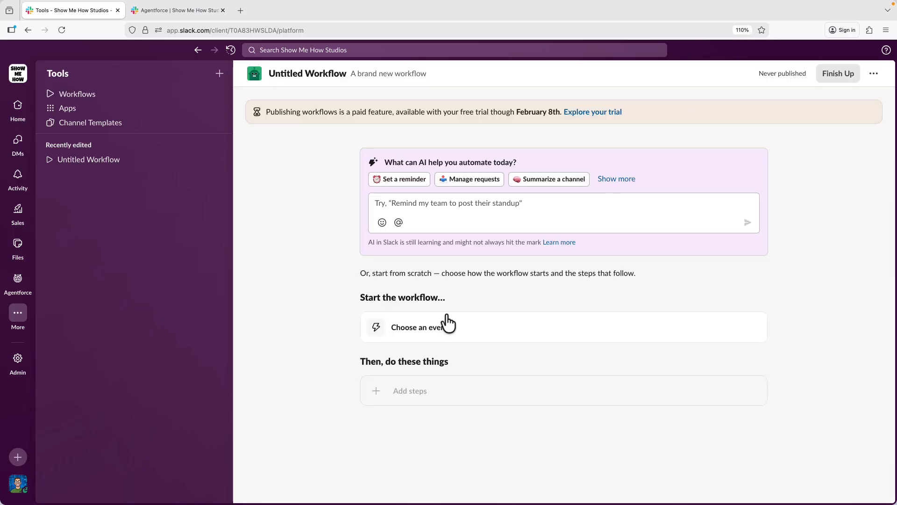
click(426, 327)
click(447, 170)
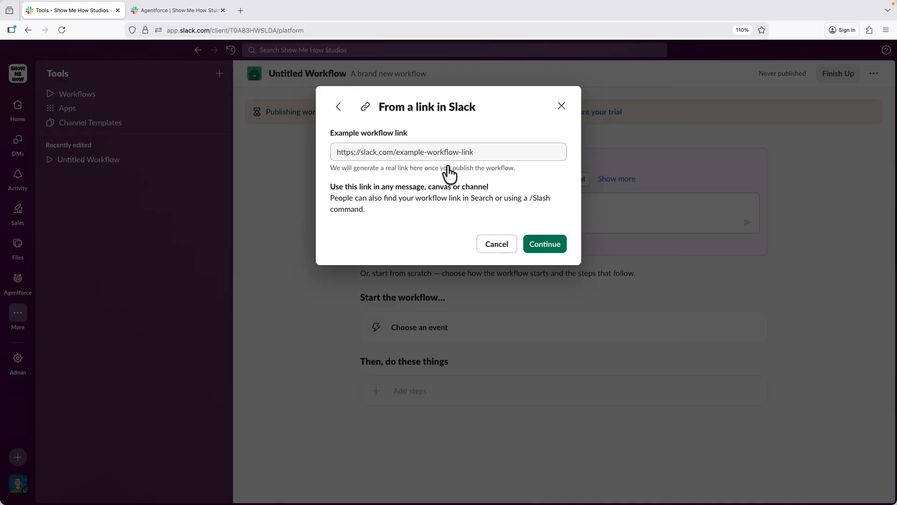
click(545, 244)
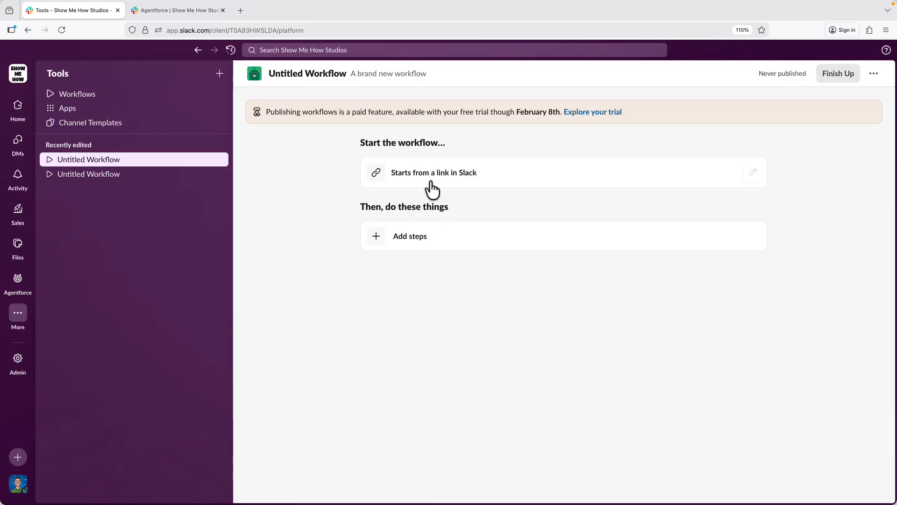
Add a form-collection step titled "What is your question" with one required short-answer question named "Question", and save it
click(446, 237)
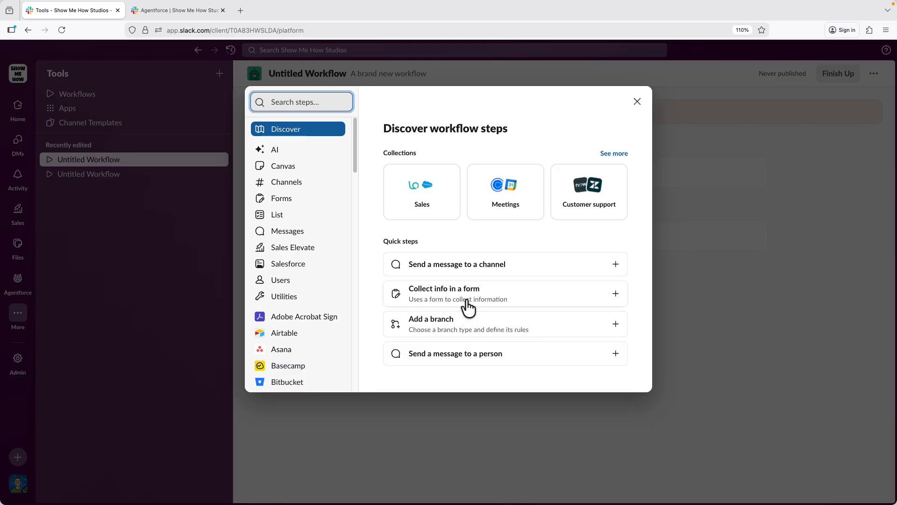
click(467, 308)
click(370, 176)
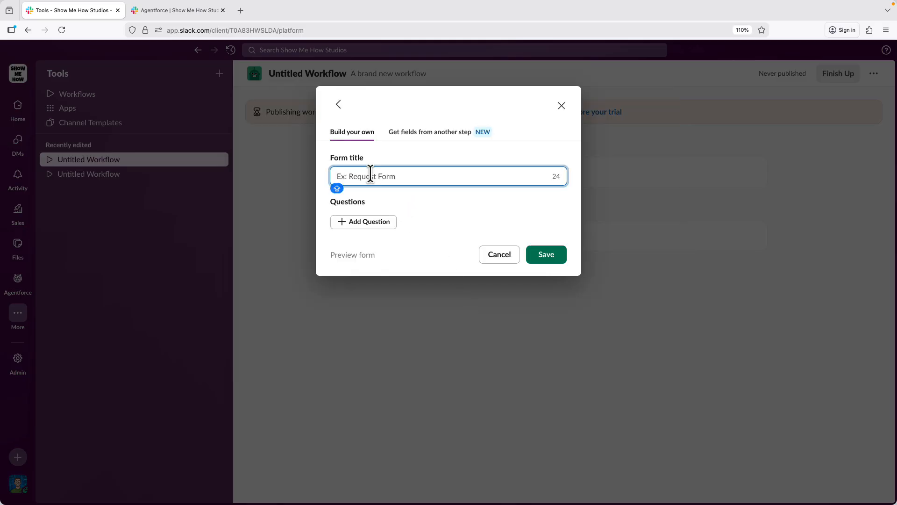
text(What is your question)
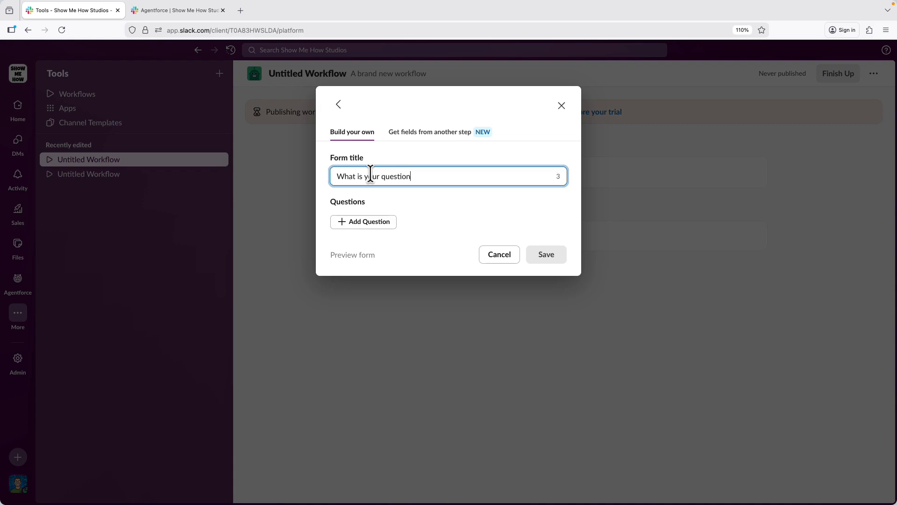
click(363, 222)
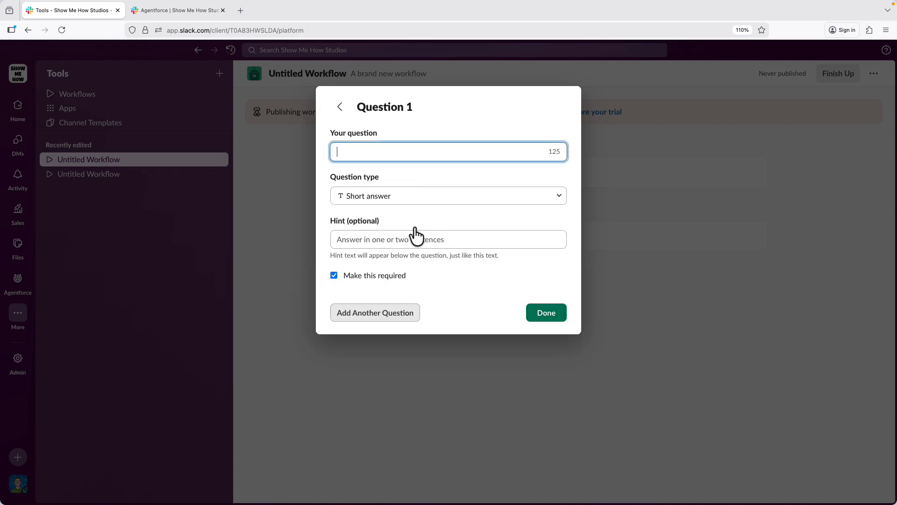
text(Questi)
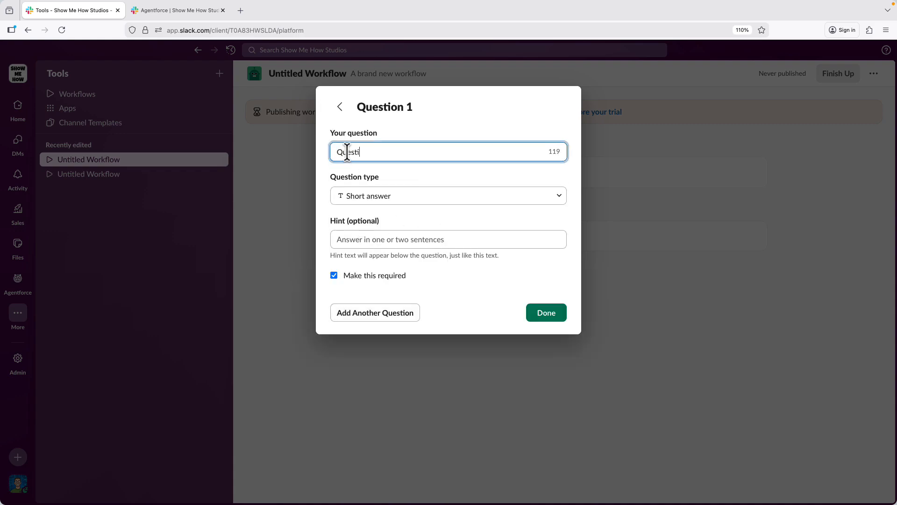
text(on)
key(Tab)
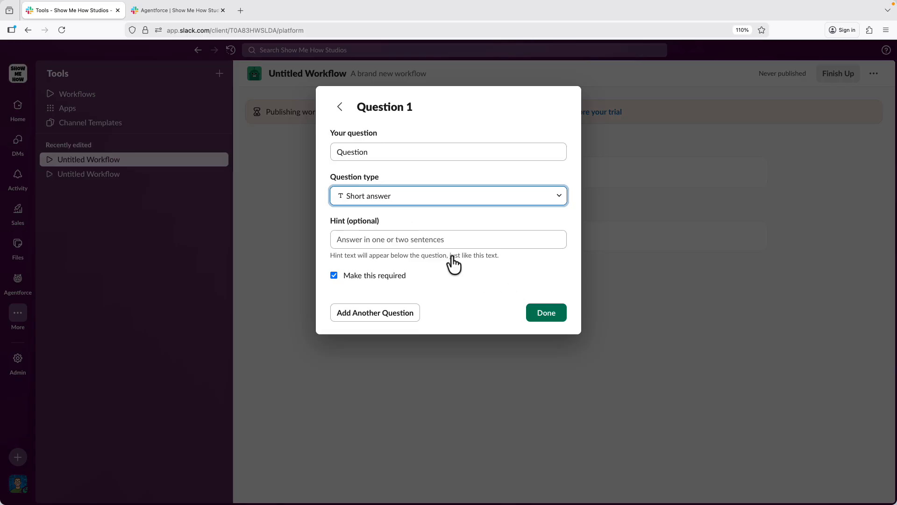
click(551, 316)
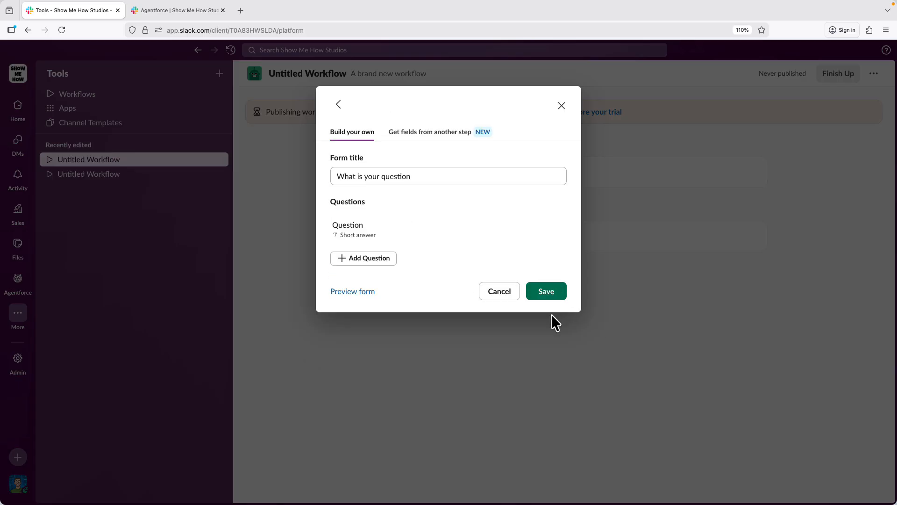
click(547, 294)
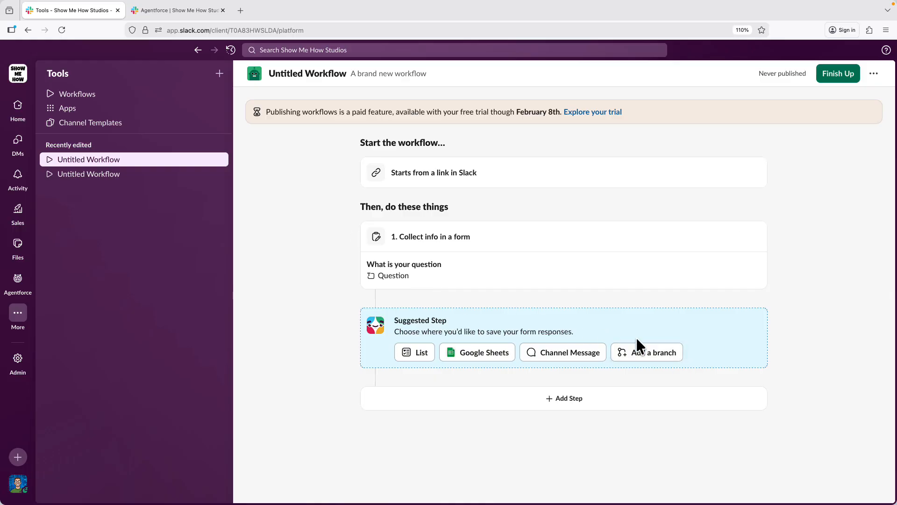
click(648, 353)
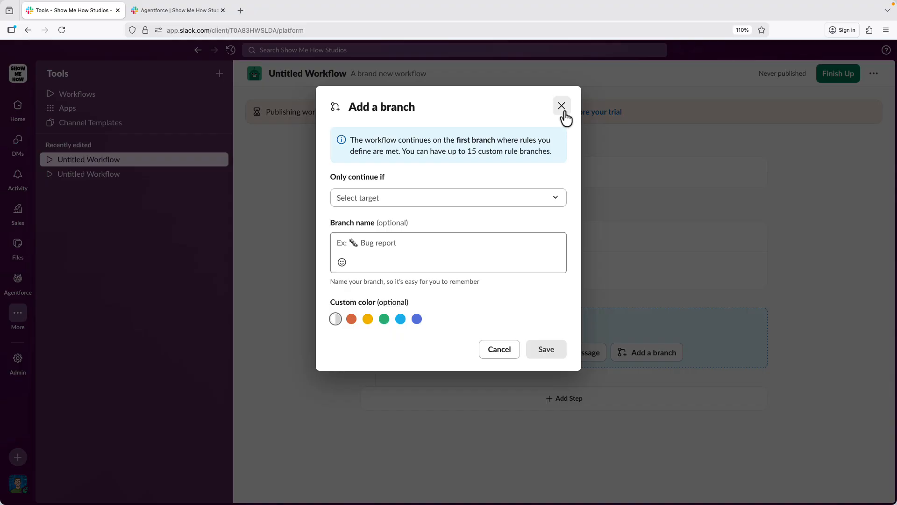
click(562, 107)
click(518, 351)
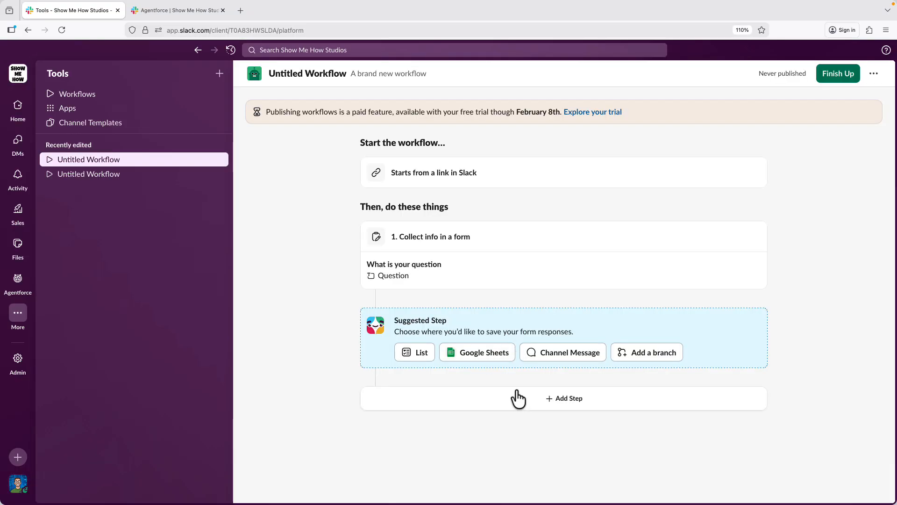
Add a step after the form that sends a message to a channel, with lots-of-questions as its target
click(490, 404)
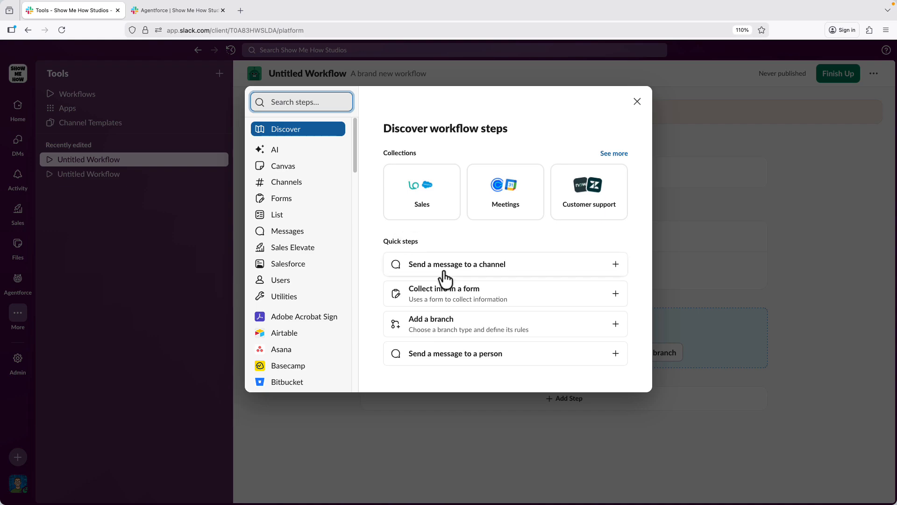
click(444, 270)
click(396, 162)
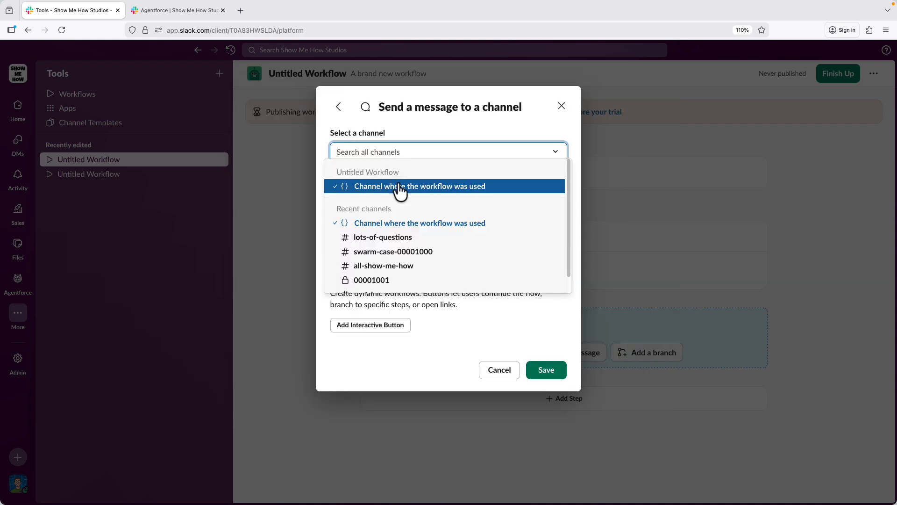
click(398, 239)
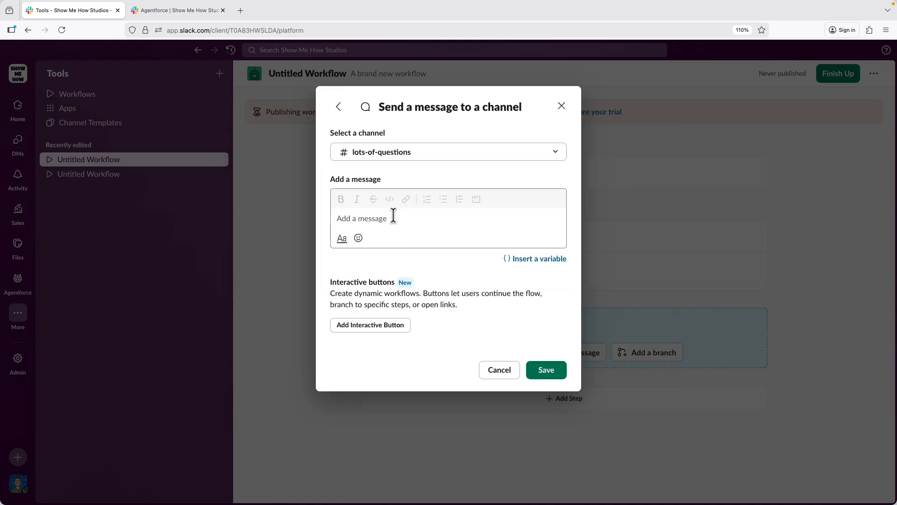
click(392, 216)
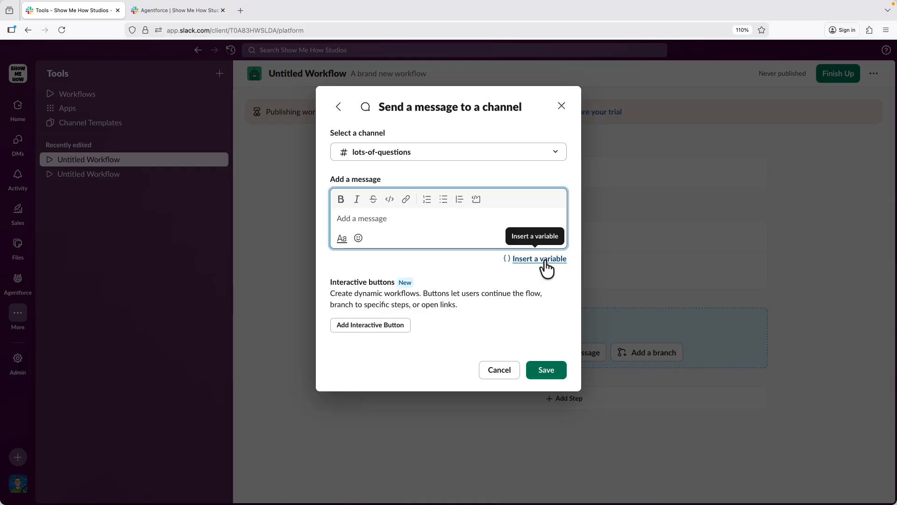
text(@chan)
key(Return)
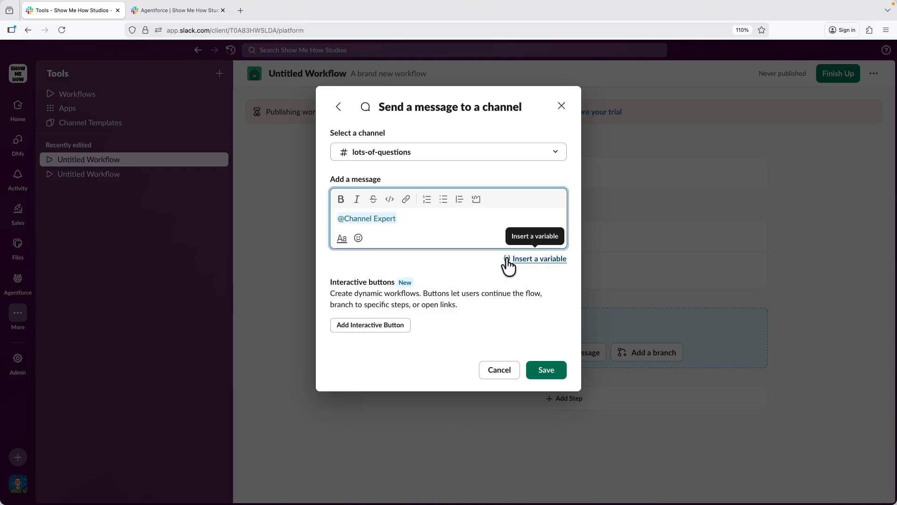
text(Help)
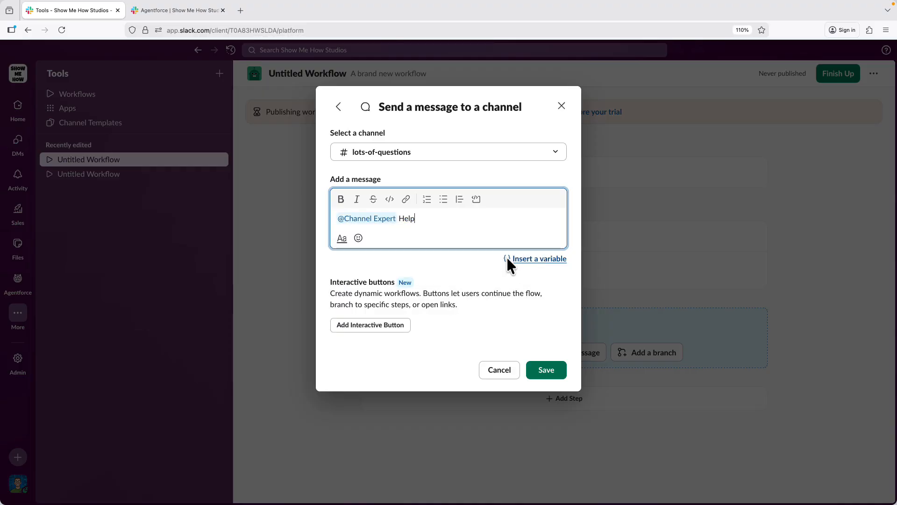
text( answer this question from)
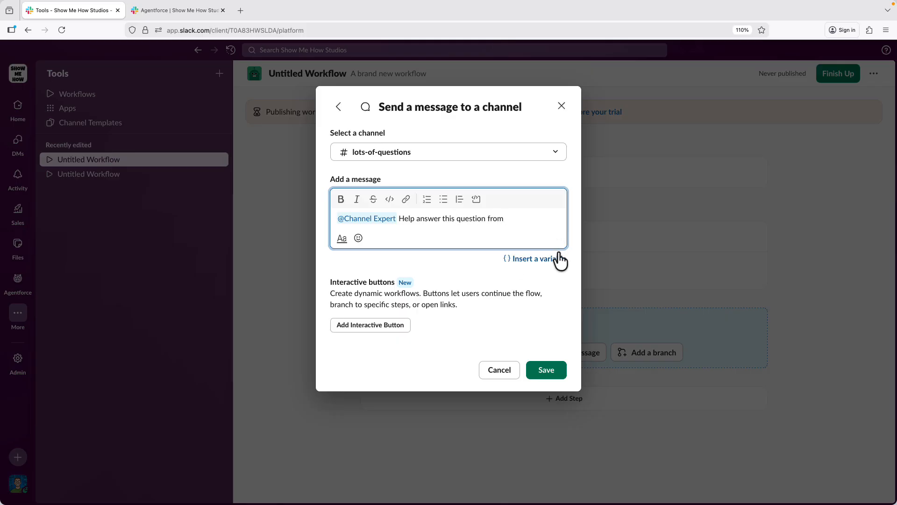
click(559, 258)
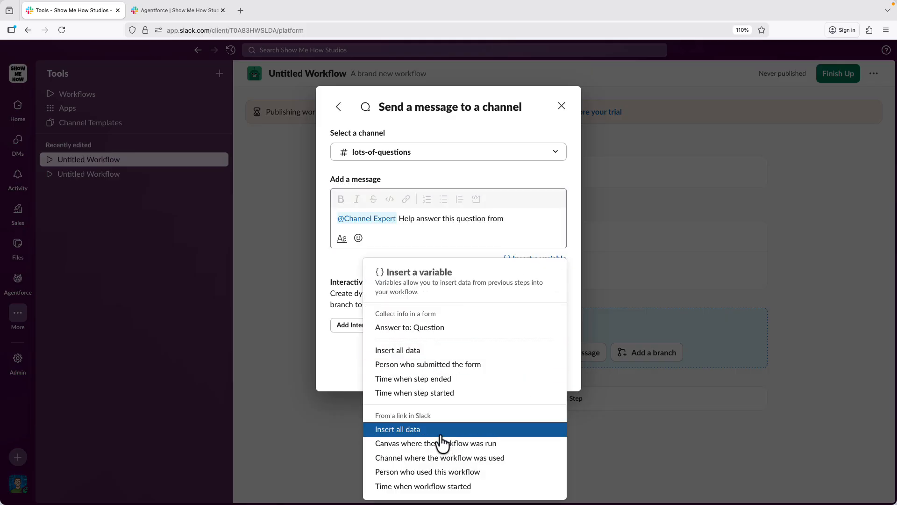
click(427, 366)
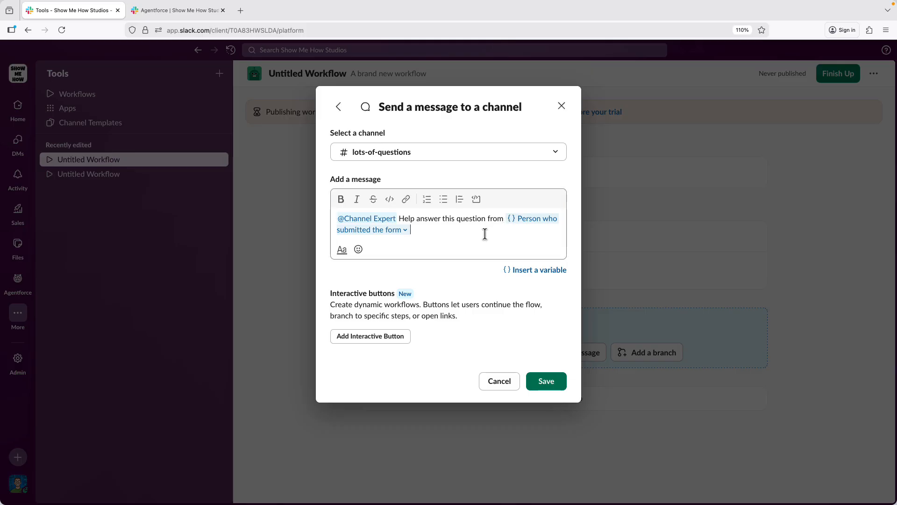
Add a block quote below the message text containing the "Answer to: Question" variable, and save the message step
click(484, 233)
key(Return)
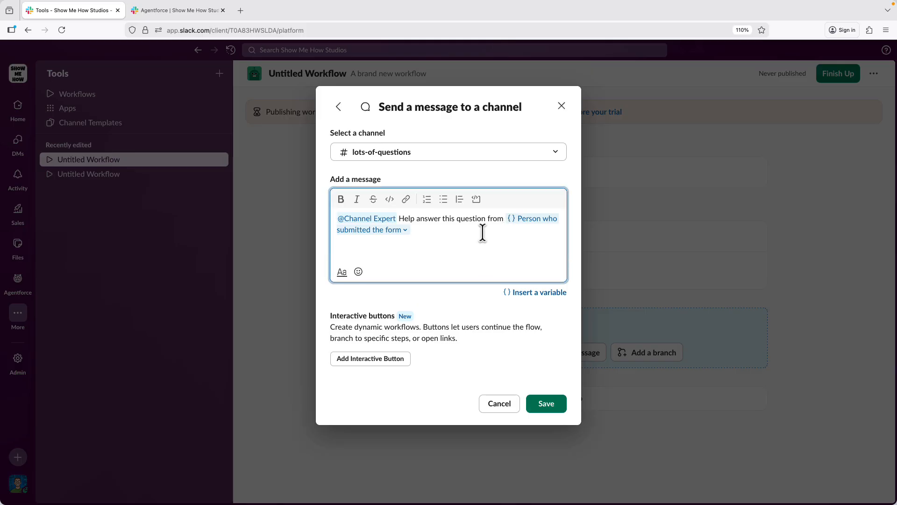
key(Caps_Lock)
text(>)
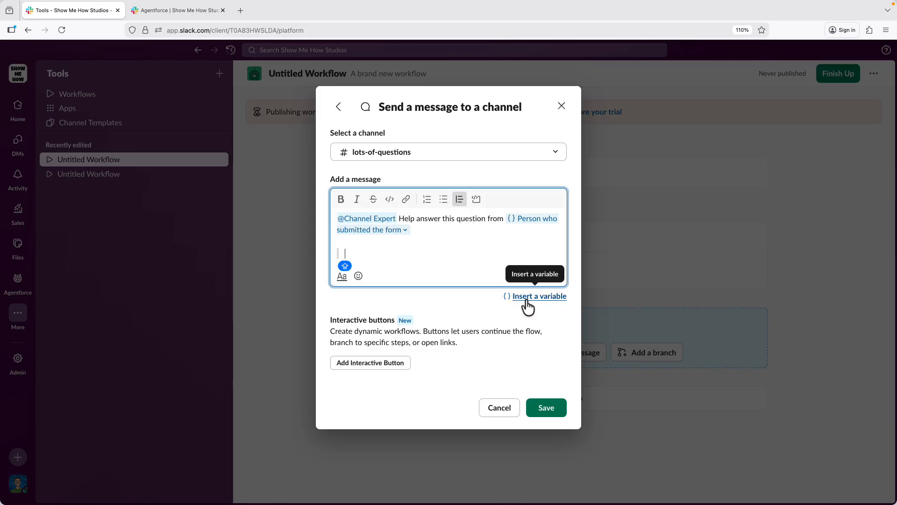
click(527, 301)
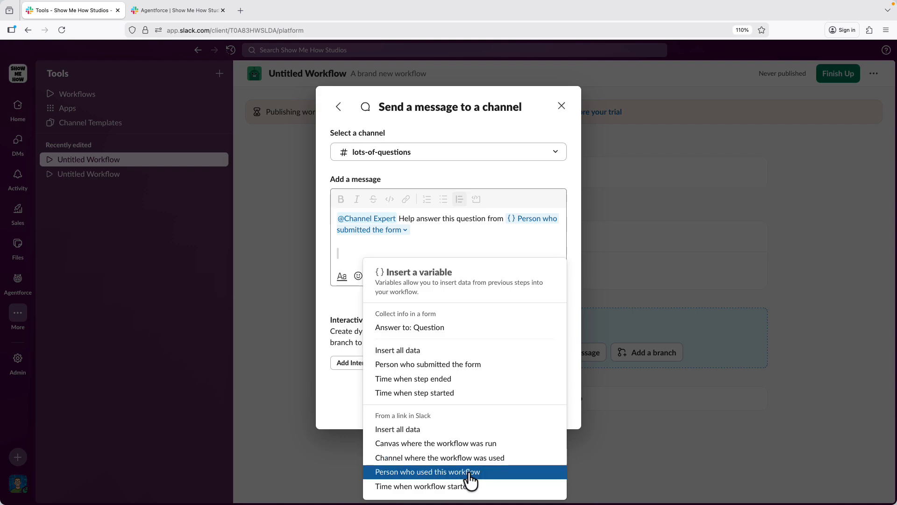
click(413, 327)
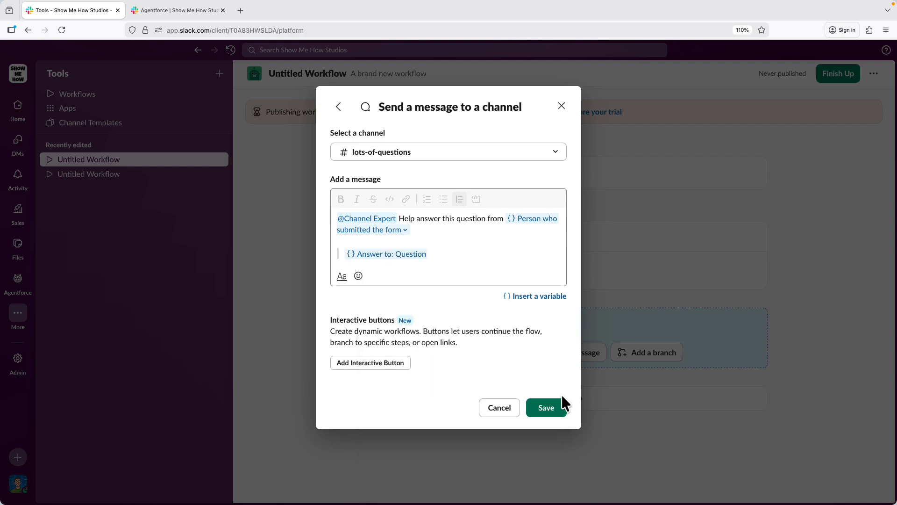
click(554, 409)
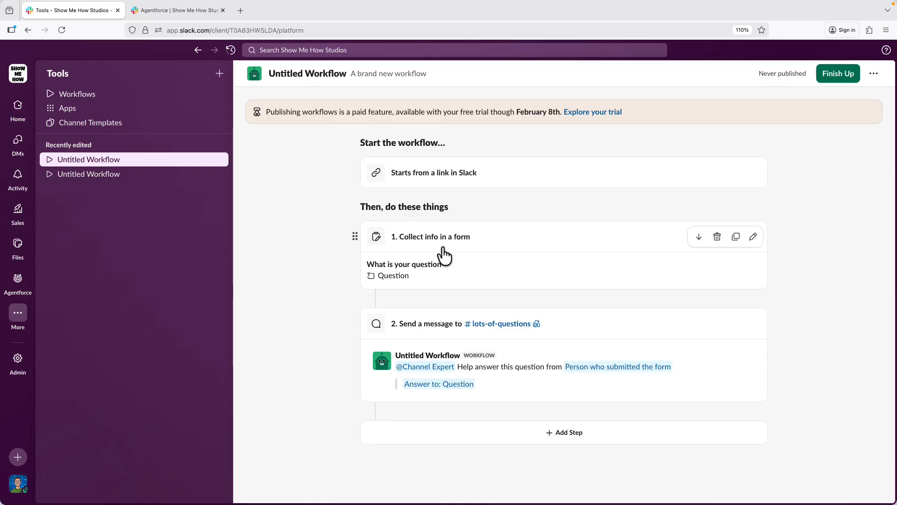
Name the workflow "Ask a Question", publish it, and dismiss the publishing dialog
click(841, 77)
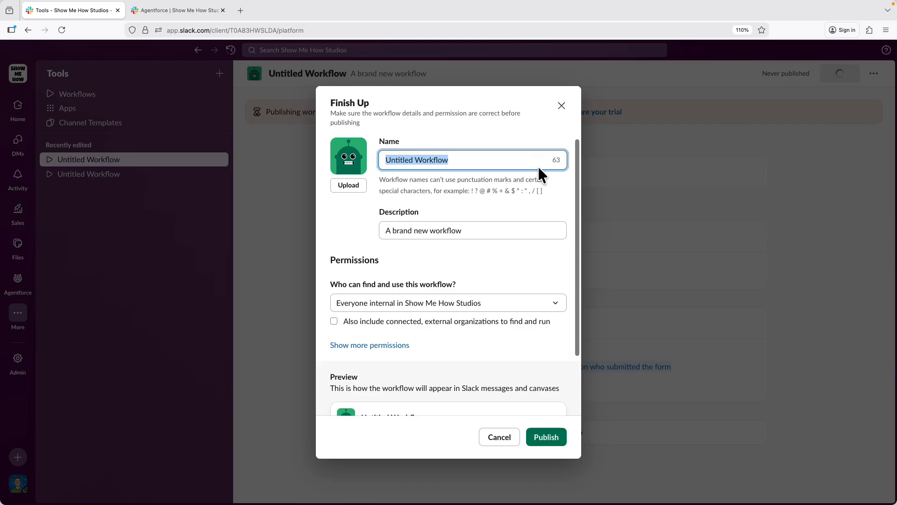
text(aSK)
key(BackSpace)
key(BackSpace)
key(BackSpace)
text(Ak)
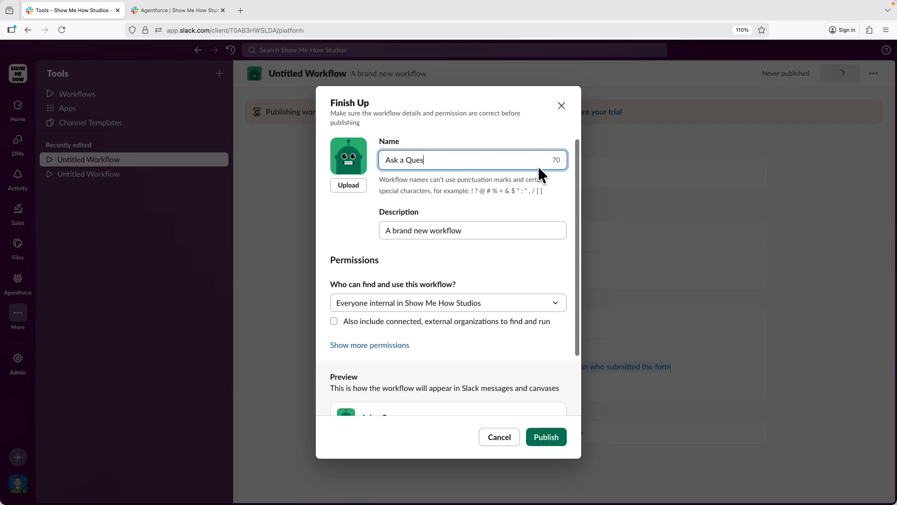
click(555, 437)
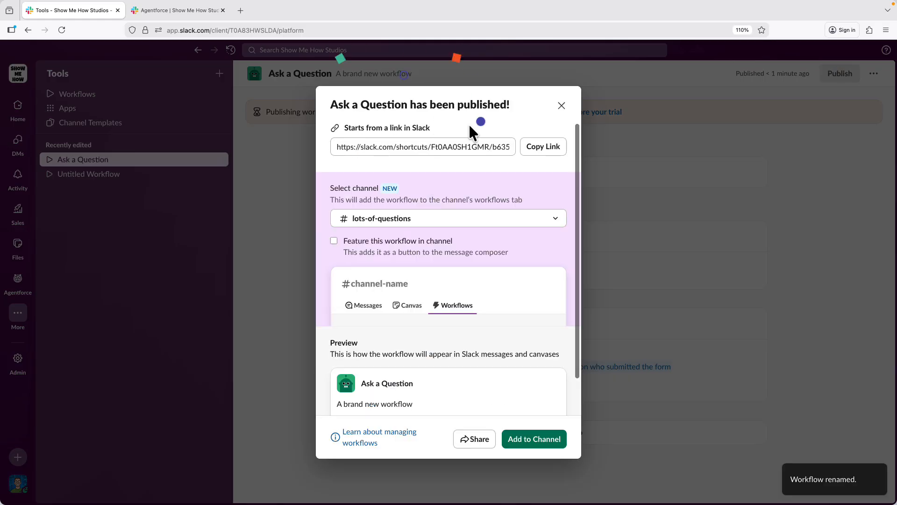
click(561, 106)
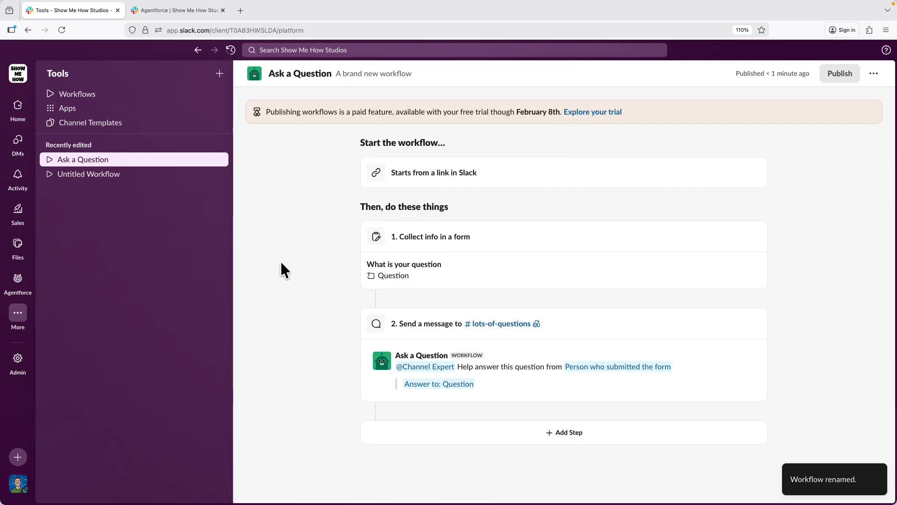
Return to the #lots-of-questions channel
mouse_move(18, 138)
click(19, 110)
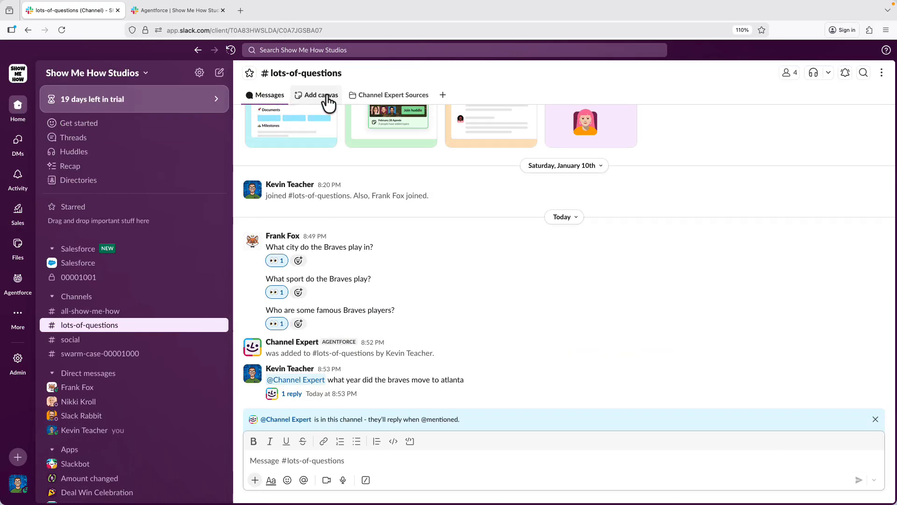
Add the "Ask a Question" workflow to the #lots-of-questions channel's bookmarked workflows
click(442, 95)
click(476, 174)
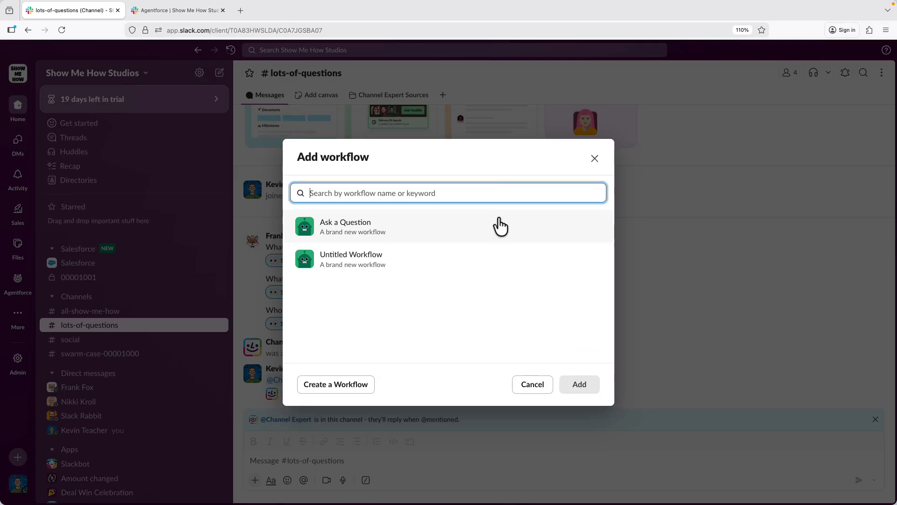
click(578, 383)
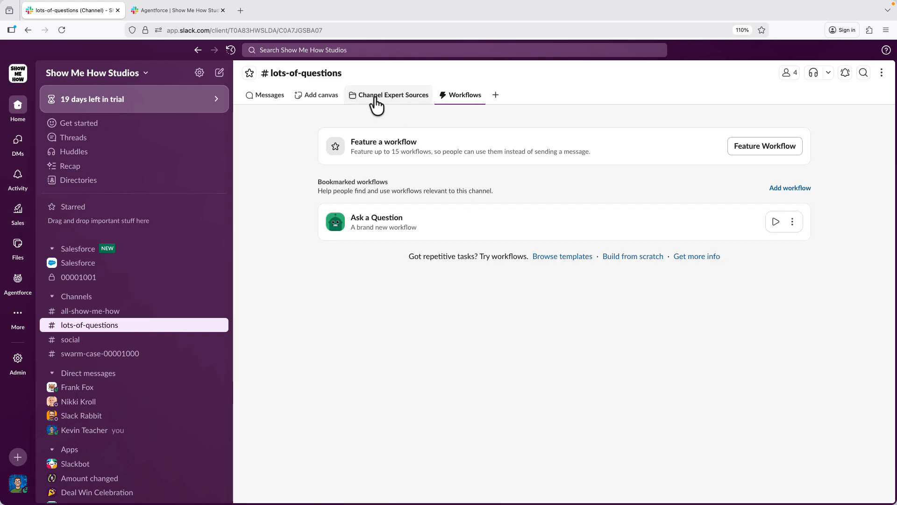
Feature the "Ask a Question" workflow in the channel and return to the channel's messages
click(772, 162)
click(456, 245)
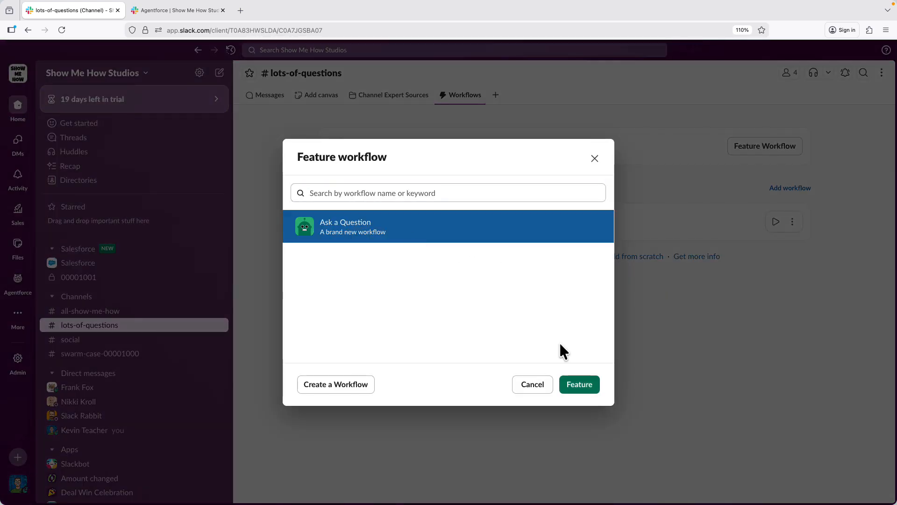
click(579, 383)
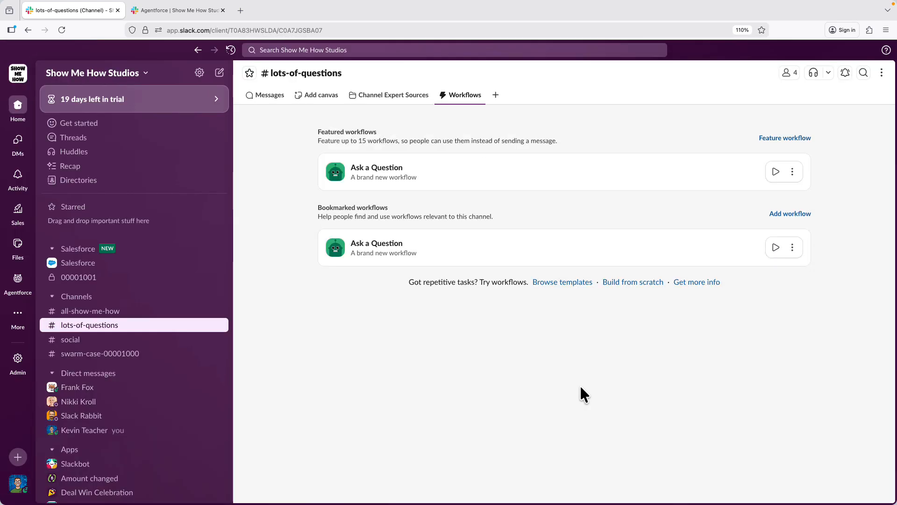
click(263, 95)
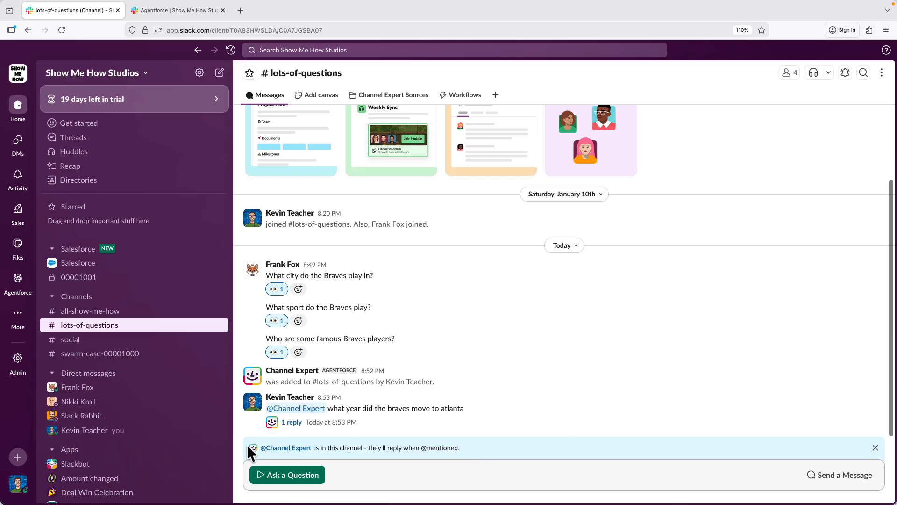
key(ctrl)
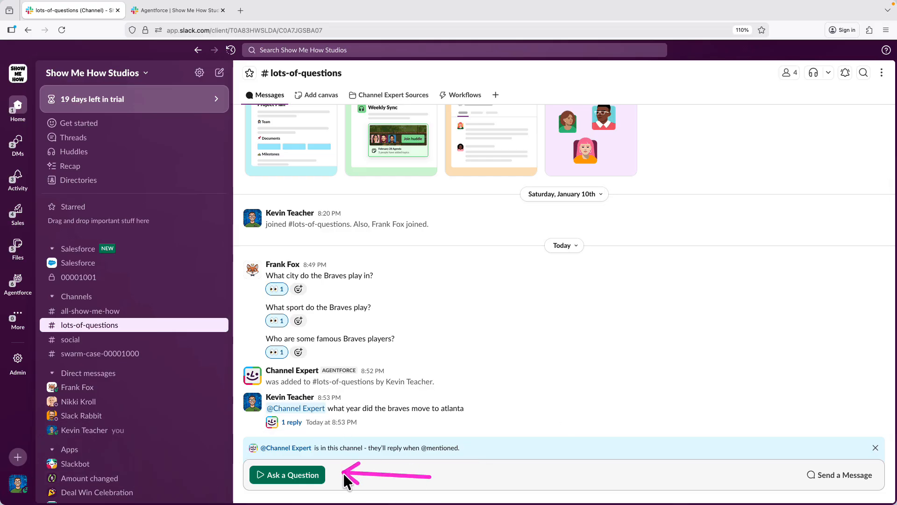
Run the featured "Ask a Question" workflow and submit the question "what sport do the braves play"
click(309, 476)
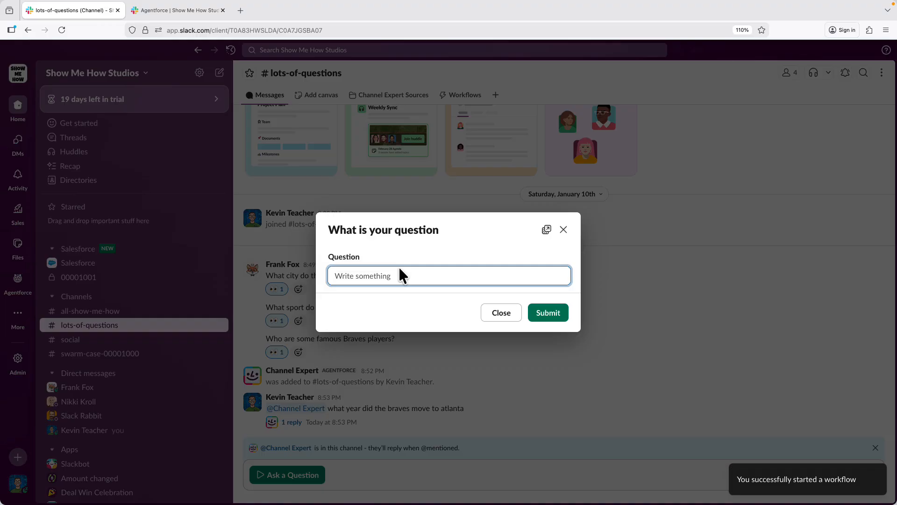
text(what sport do)
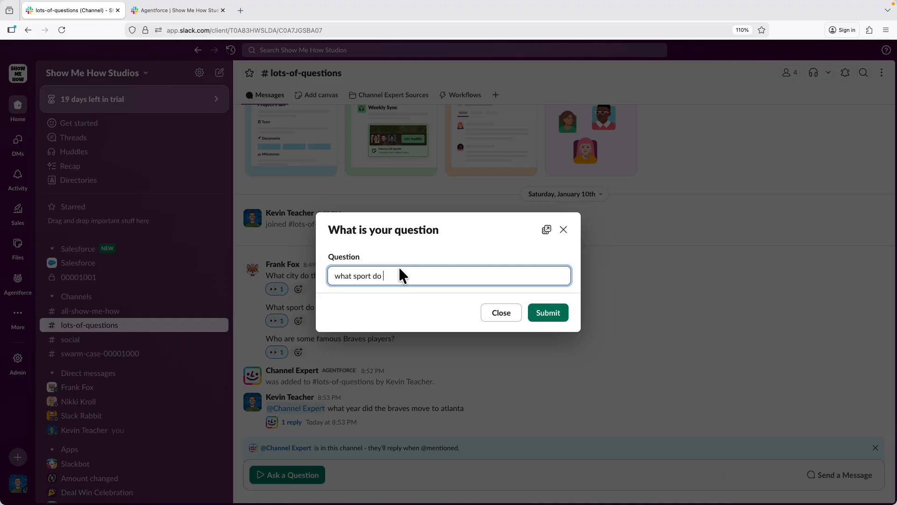
text( the braves play)
click(554, 314)
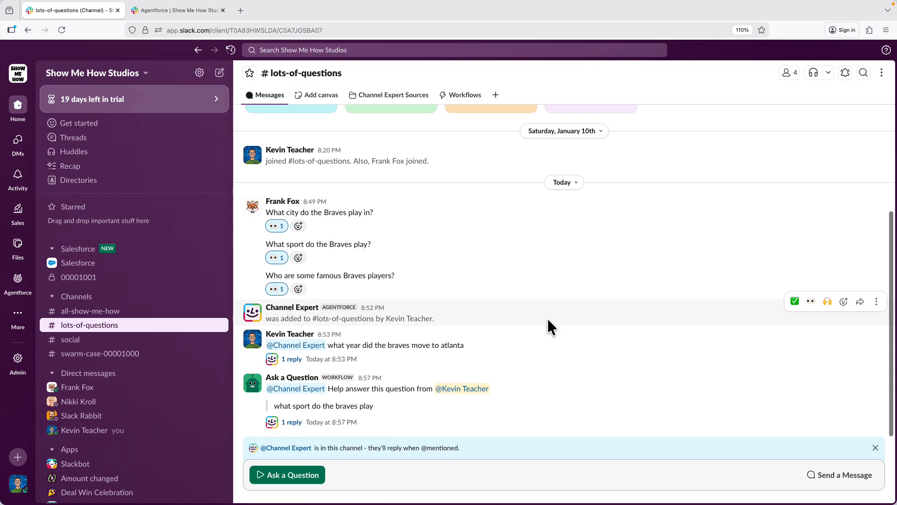
Read Channel Expert's reply in the thread under the workflow's message, and close the thread
click(339, 434)
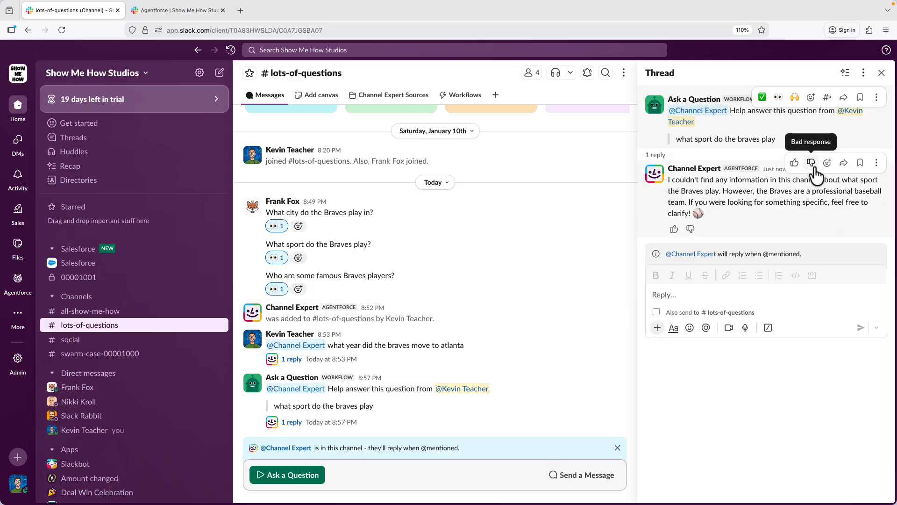
drag(708, 215, 824, 198)
click(714, 198)
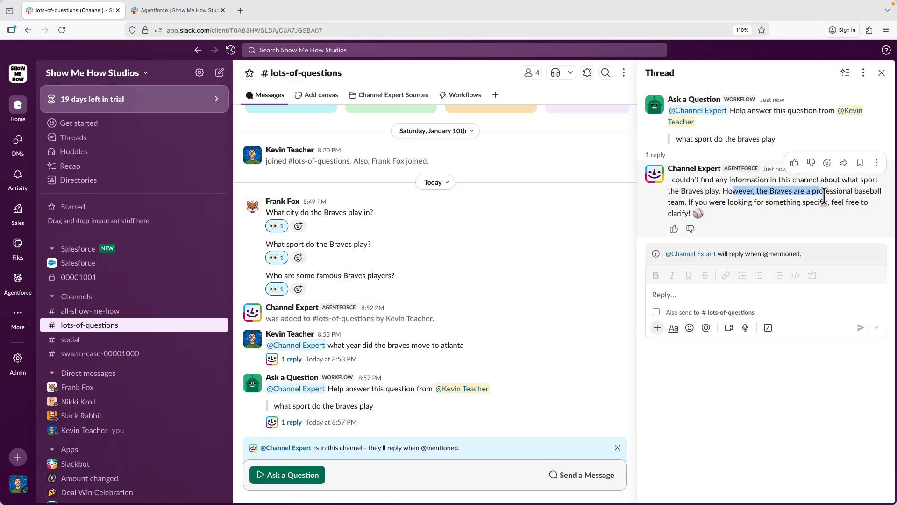
click(824, 198)
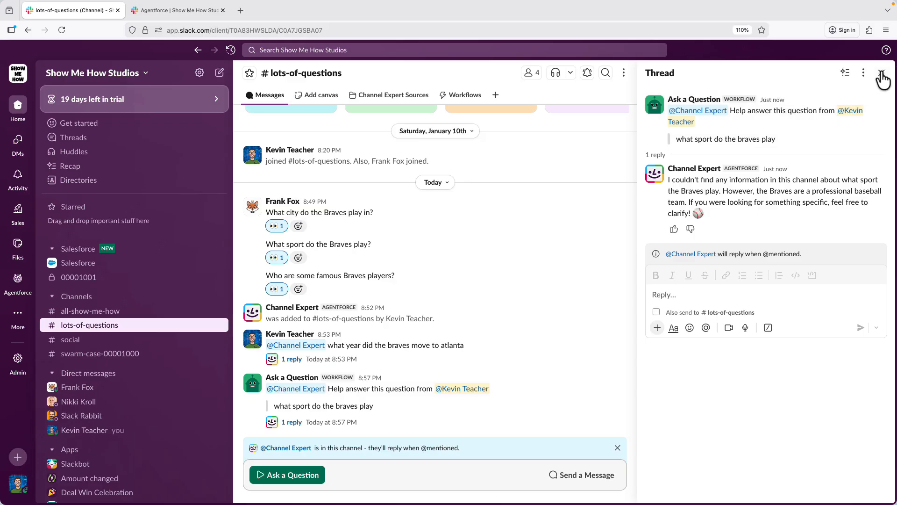
click(882, 73)
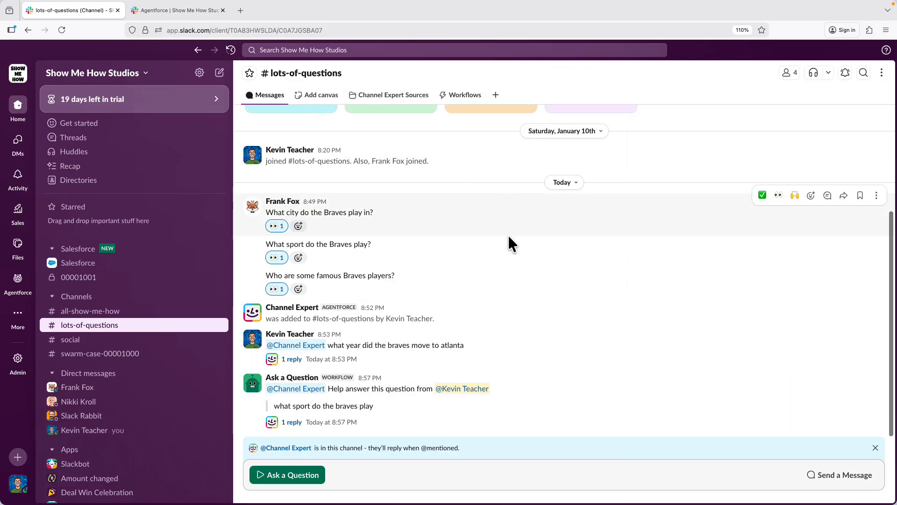
click(401, 95)
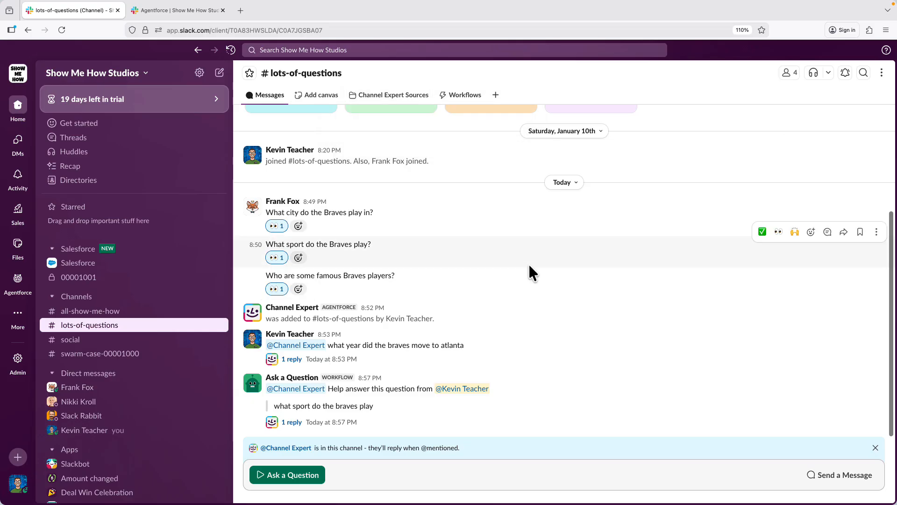
Open the "Ask a Question" workflow in the workflow builder
mouse_move(18, 312)
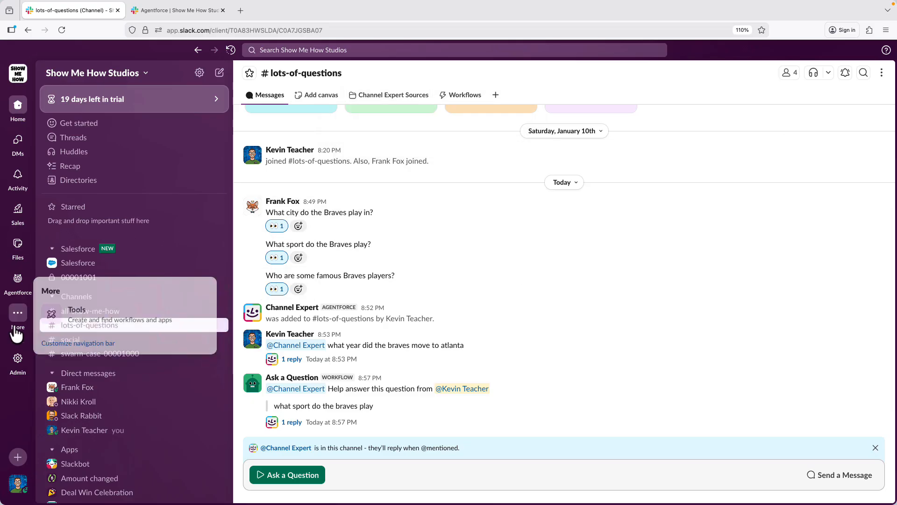
click(88, 314)
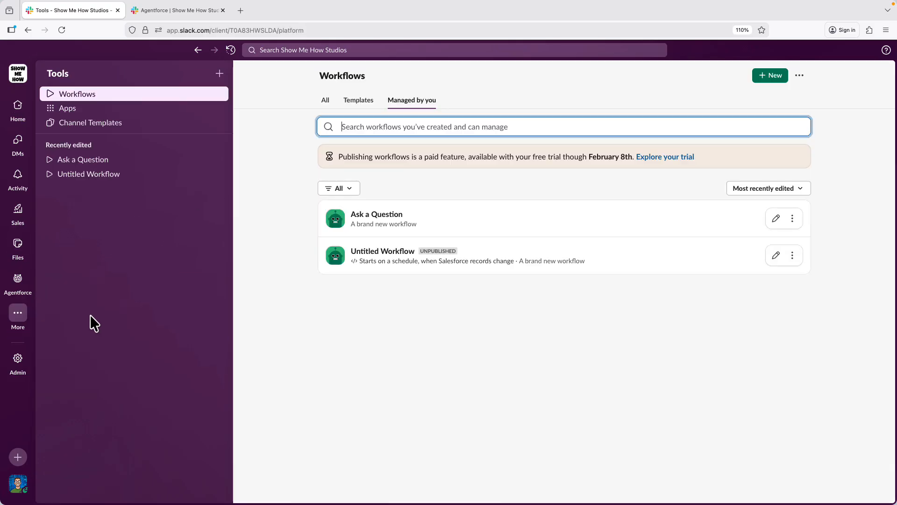
click(420, 216)
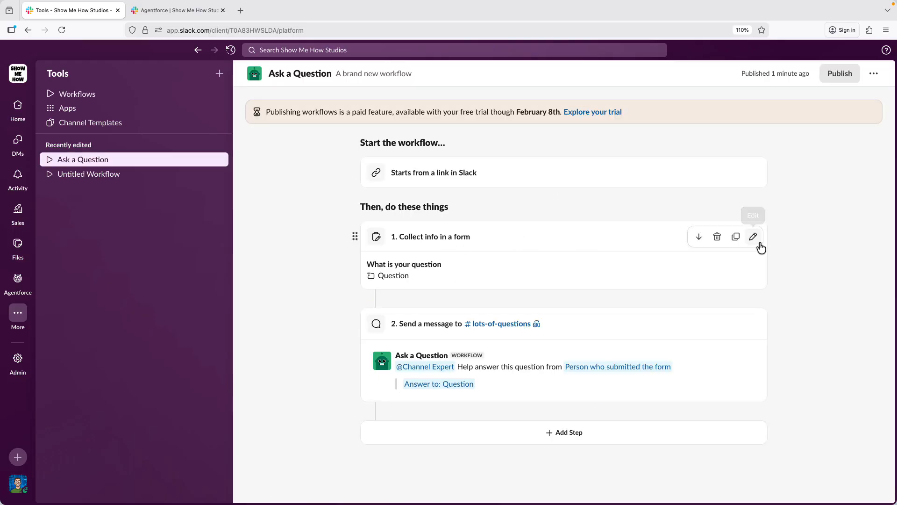
Add a second question named "Topic" to the workflow's form step and set its type to Dropdown
click(757, 238)
click(347, 228)
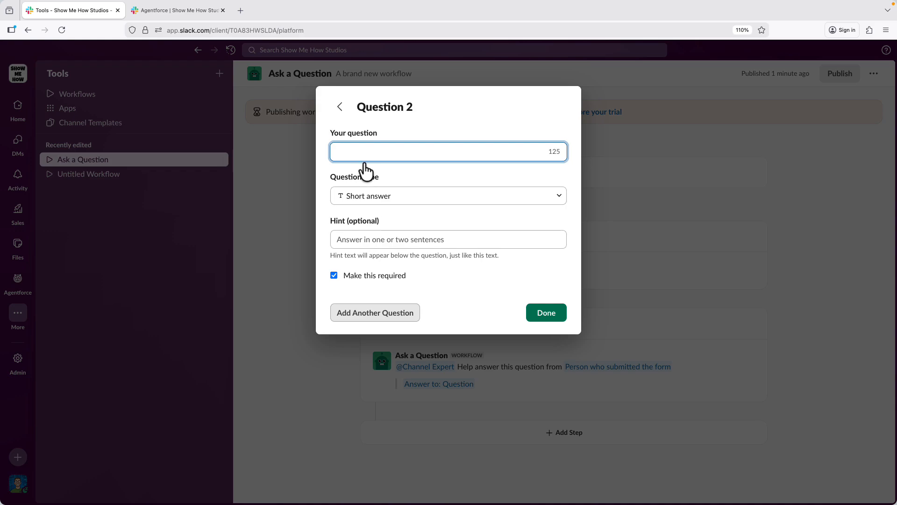
text(Topic)
click(381, 196)
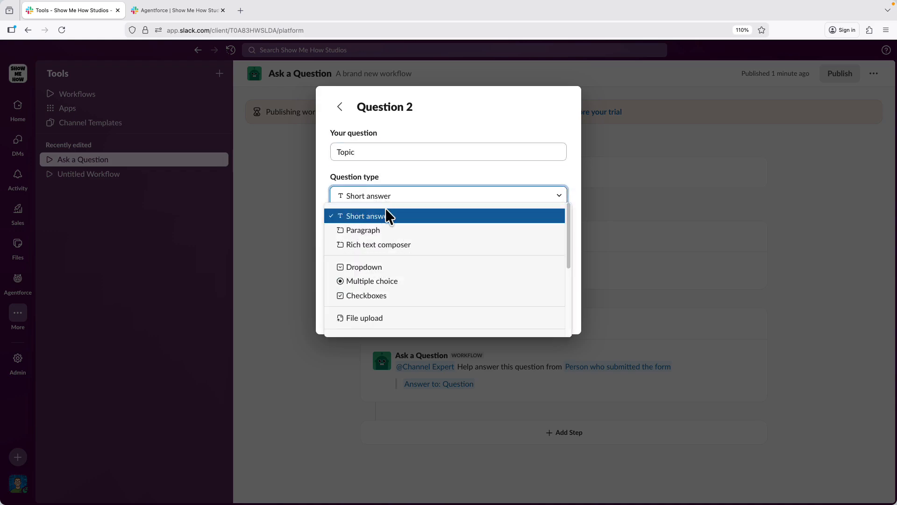
click(385, 268)
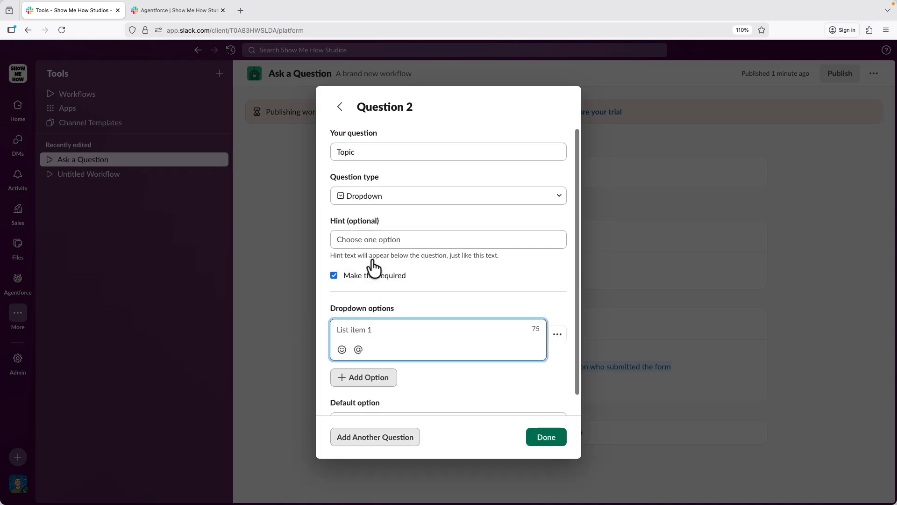
click(354, 239)
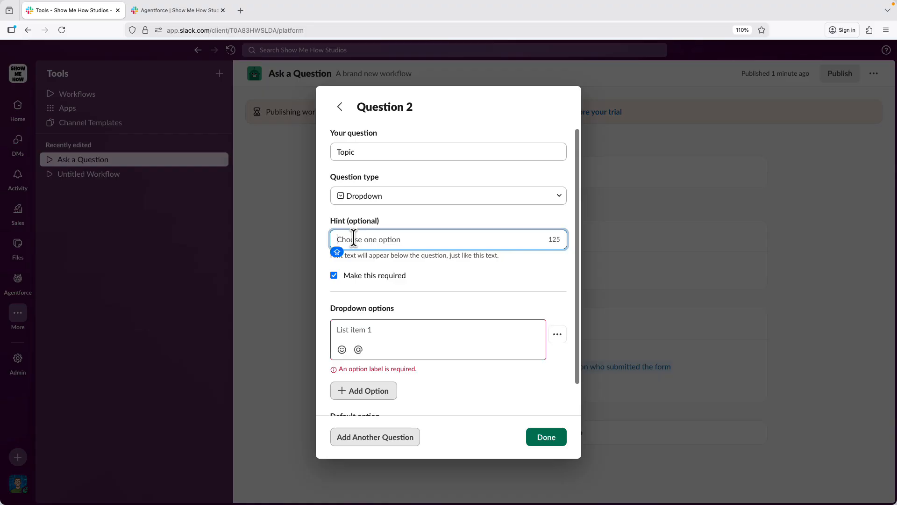
Give the Topic question the dropdown options "Topic A" and "Topic B", remove the empty third option, and save the form step
click(364, 333)
text(Top)
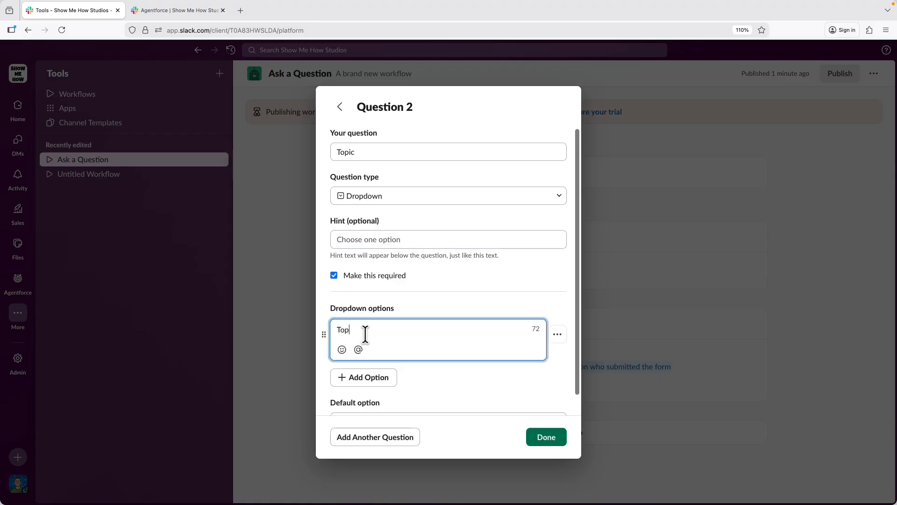
text(ic A)
key(Return)
text(R)
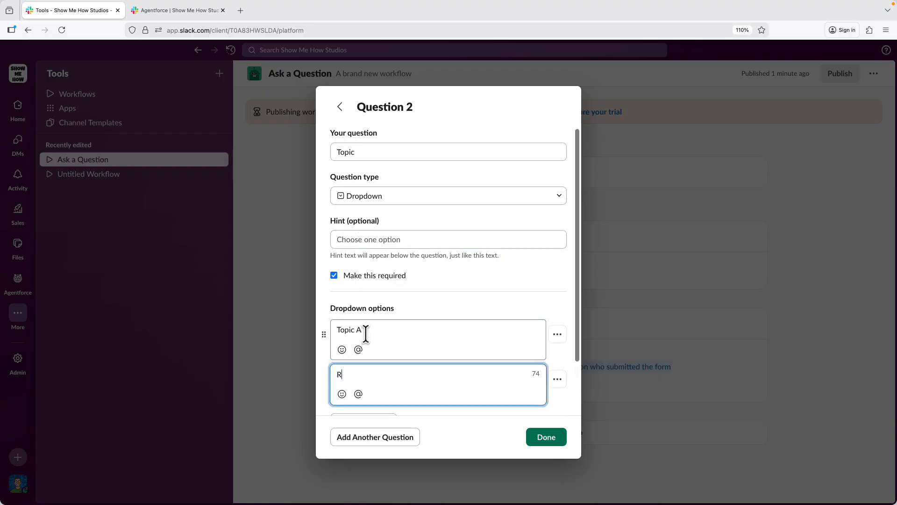
key(Return)
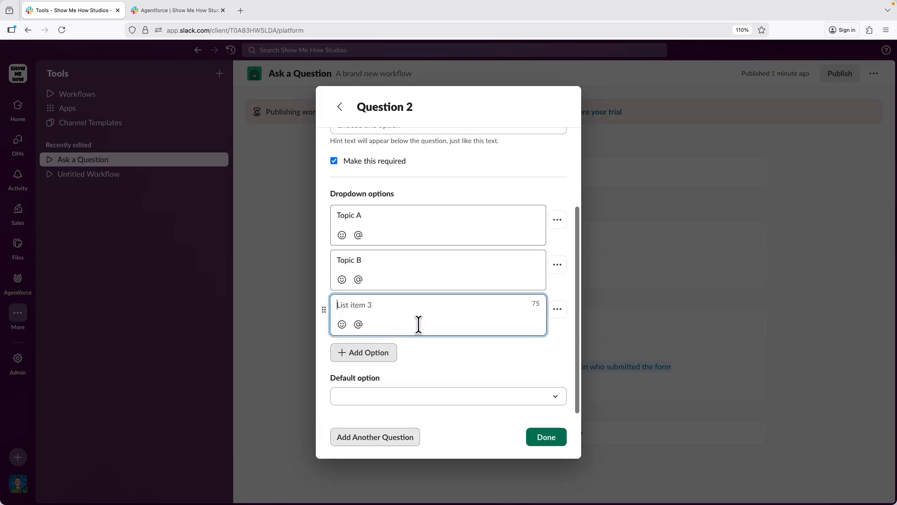
click(557, 308)
click(434, 353)
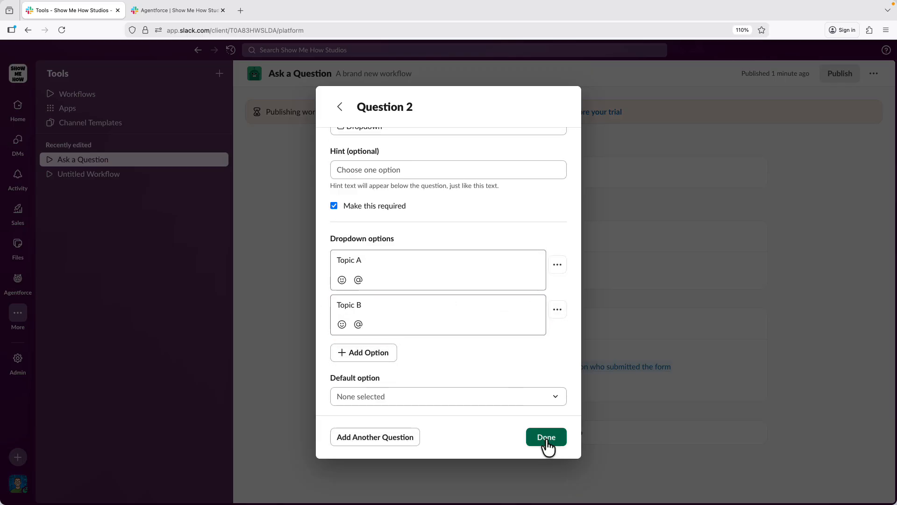
click(546, 437)
click(543, 289)
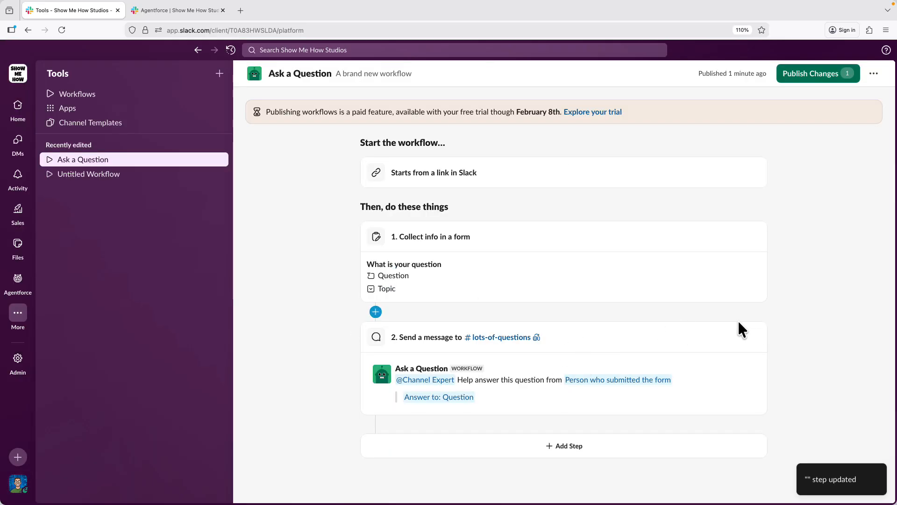
click(375, 311)
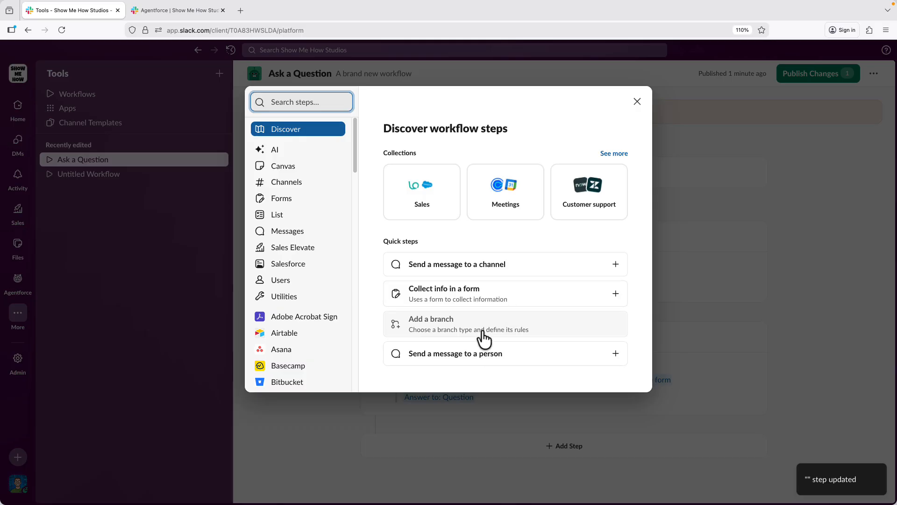
click(483, 331)
click(636, 102)
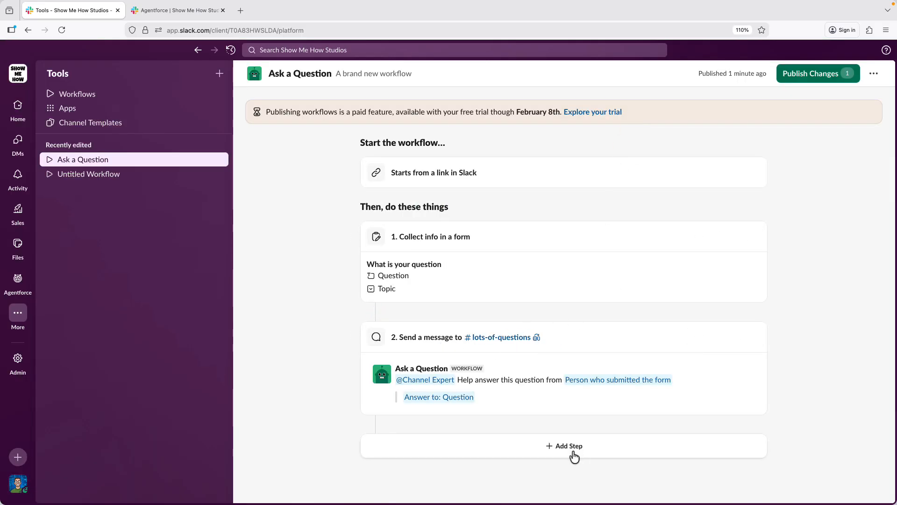
Add a branch at the end of the workflow for the picked option Topic B, named "Branch B" with the indigo custom color
click(573, 449)
click(462, 329)
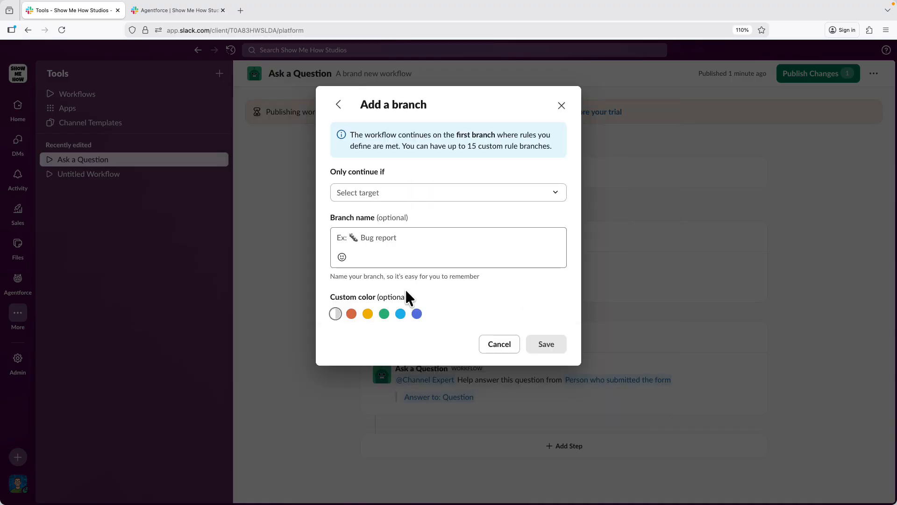
click(382, 196)
click(407, 272)
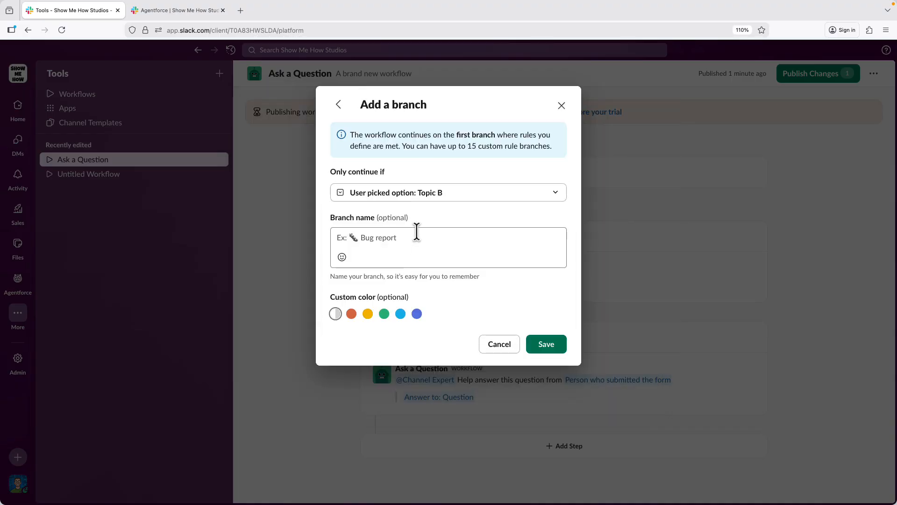
click(414, 242)
text(Branch B)
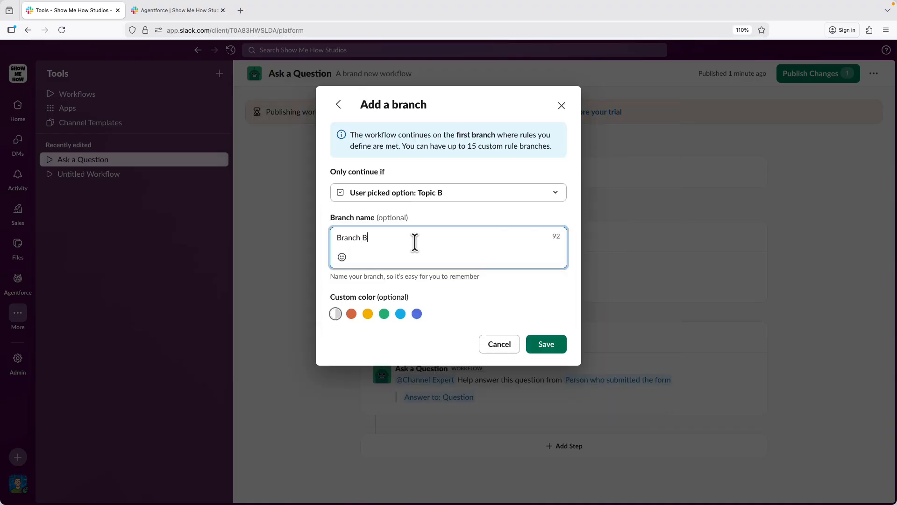
click(416, 314)
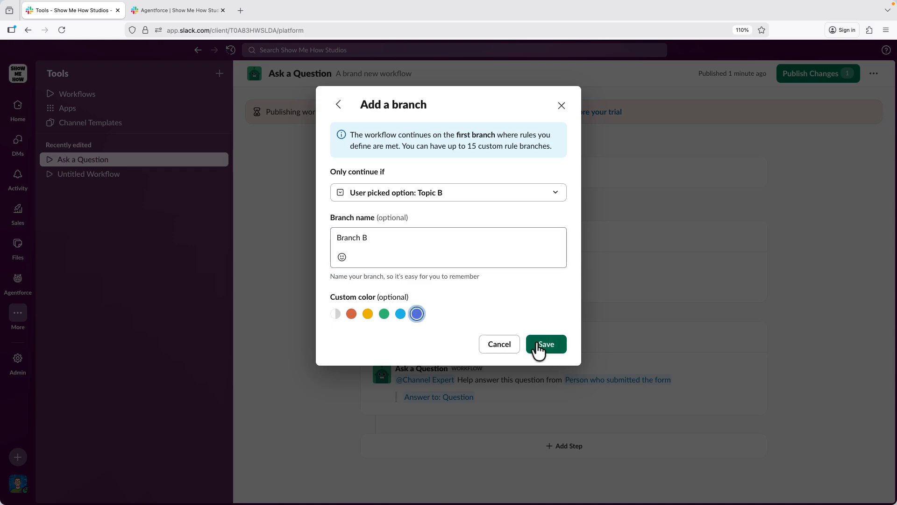
click(542, 347)
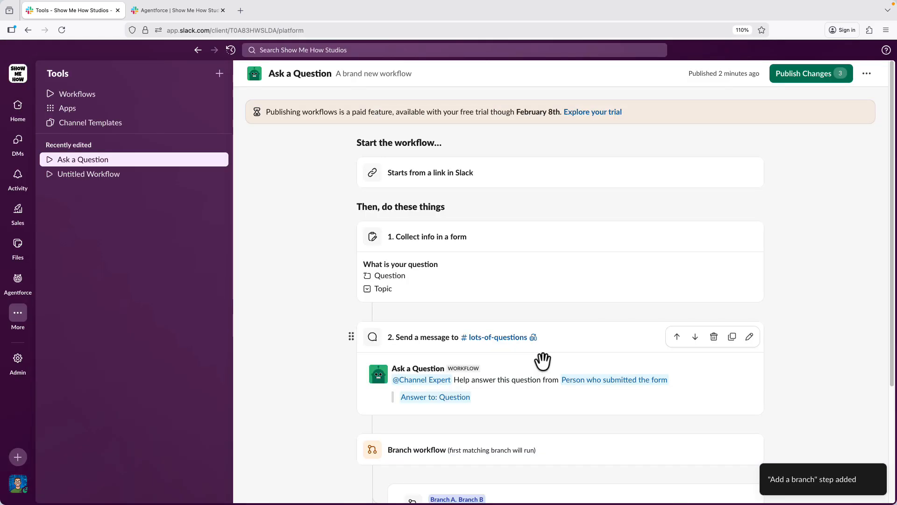
Move the "Send a message to #lots-of-questions" step into the Topic B branch
scroll(542, 361, down, 4)
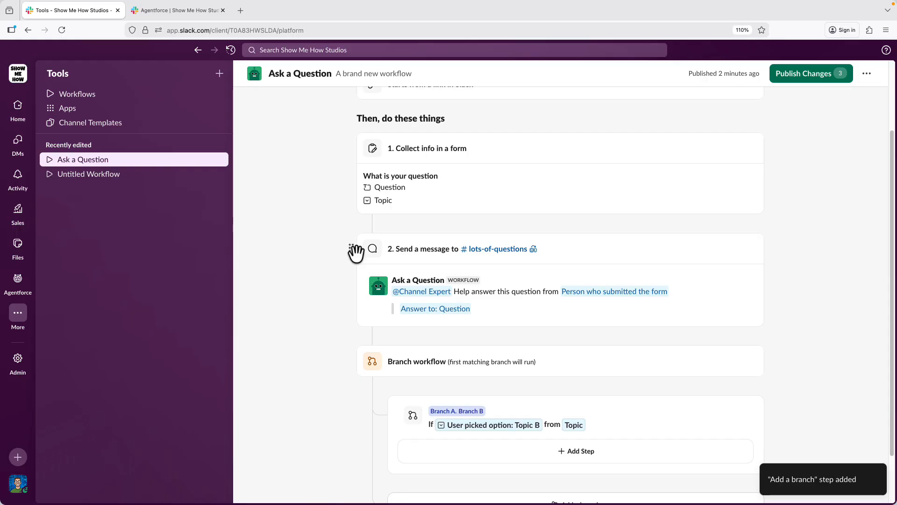
drag(354, 250, 503, 387)
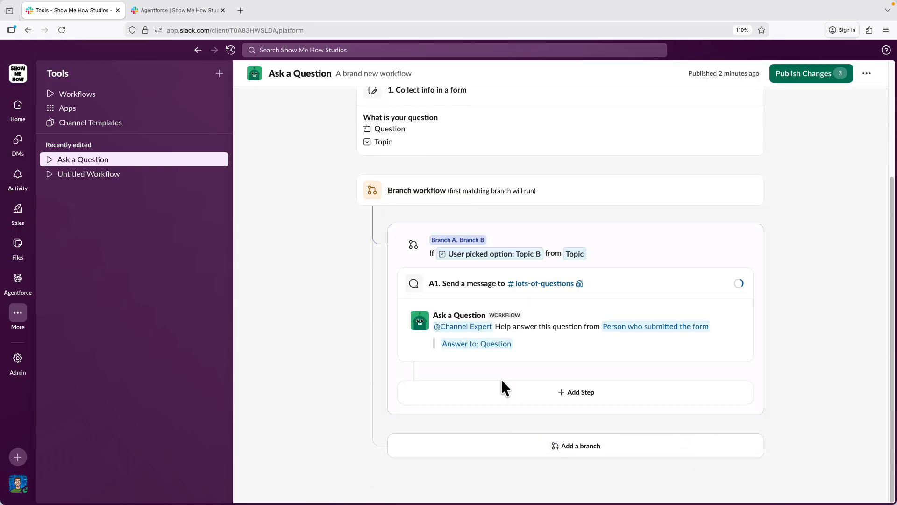
Add another branch to the workflow for the picked option Topic A, name it "Topic A", and save it
scroll(500, 355, up, 3)
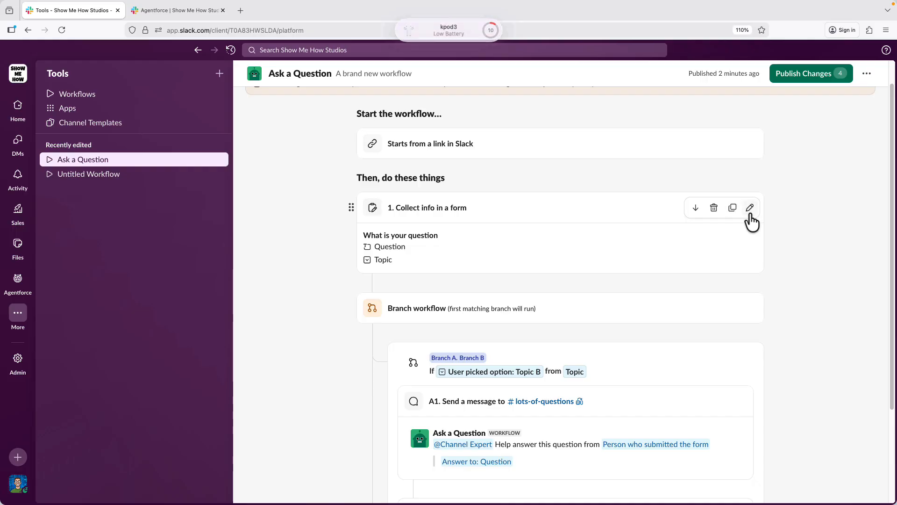
scroll(586, 350, down, 3)
click(570, 460)
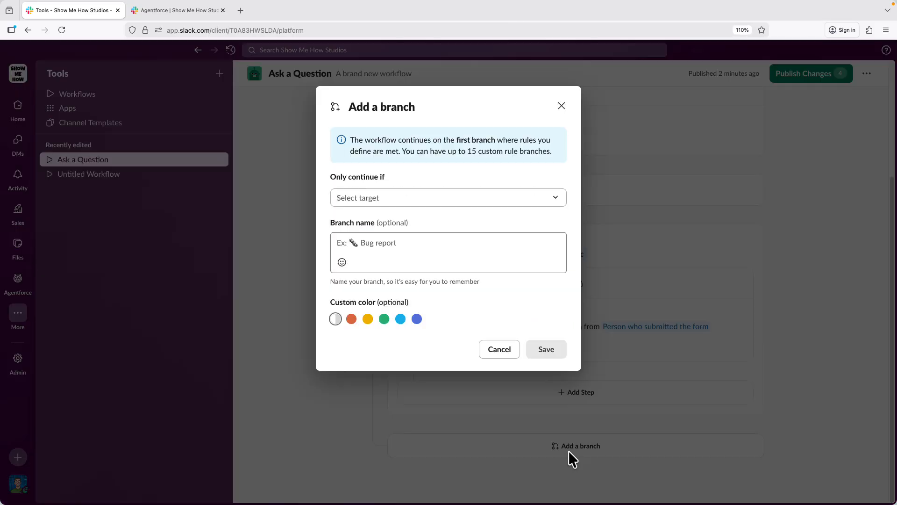
click(402, 195)
click(407, 264)
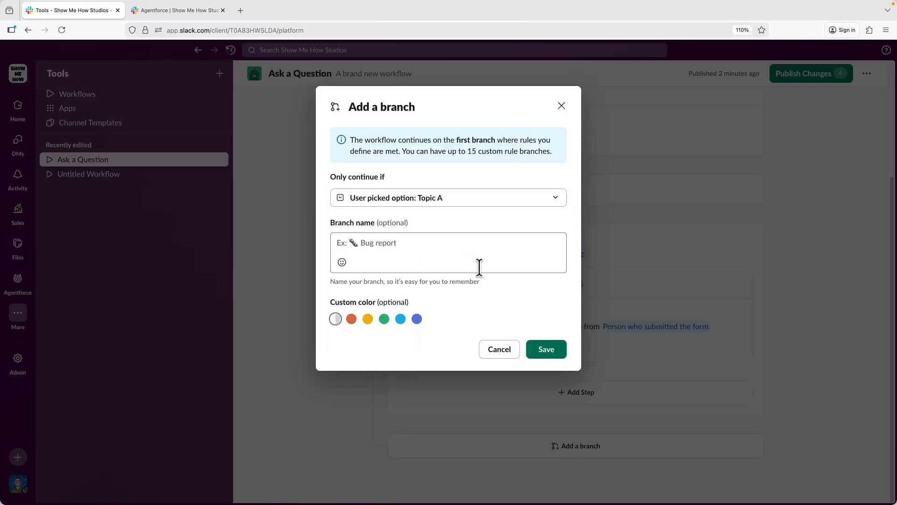
click(409, 248)
text(Top)
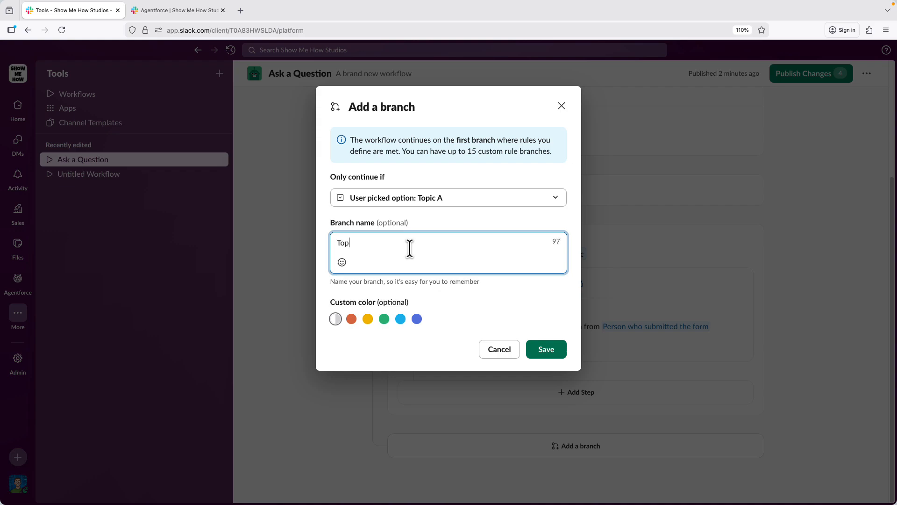
text(ic A)
click(539, 345)
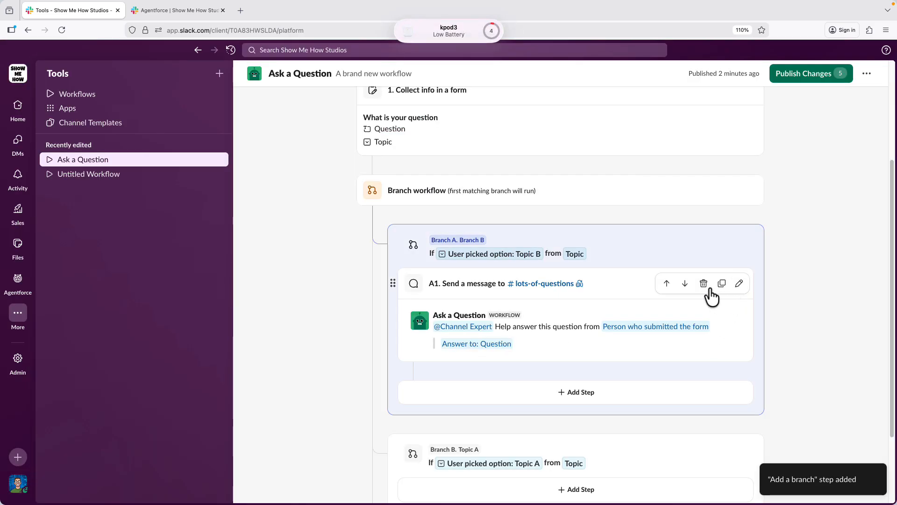
Place a copy of the Topic B branch's message step in the Topic A branch and set its channel to #all-show-me-how
click(721, 285)
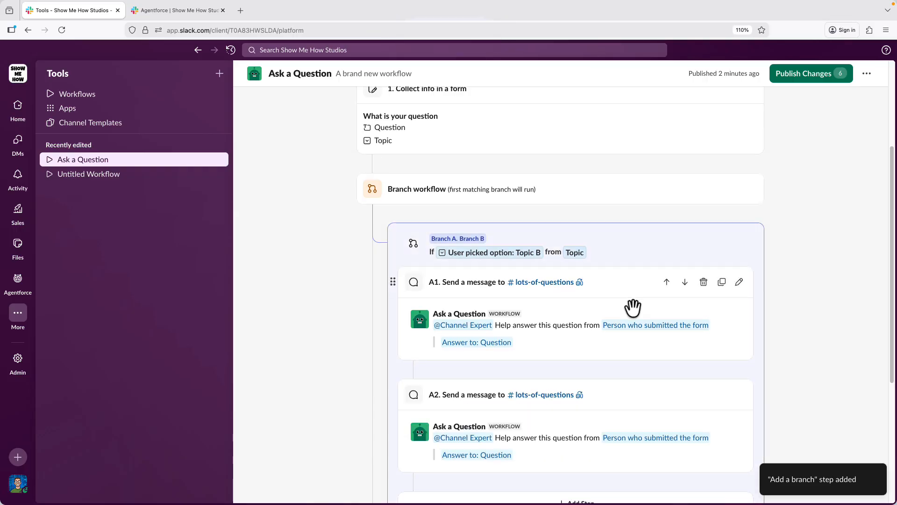
drag(393, 240, 486, 417)
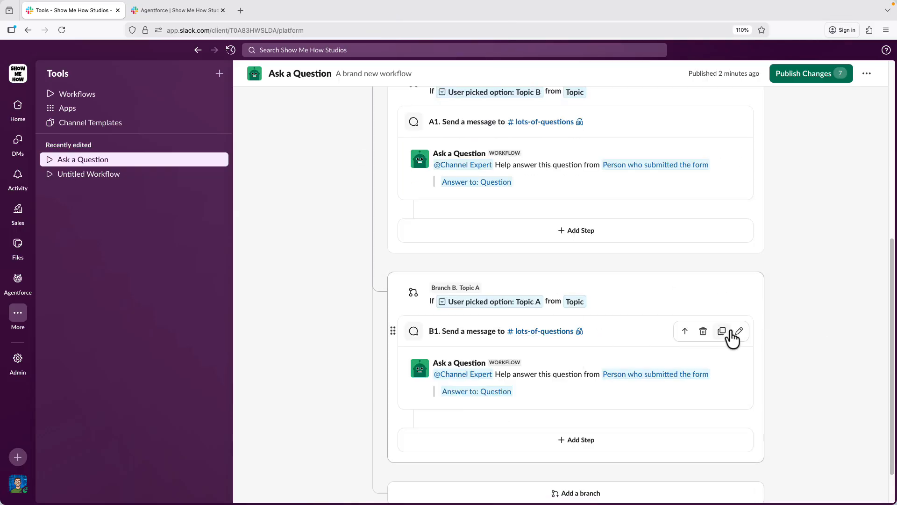
click(739, 332)
click(421, 155)
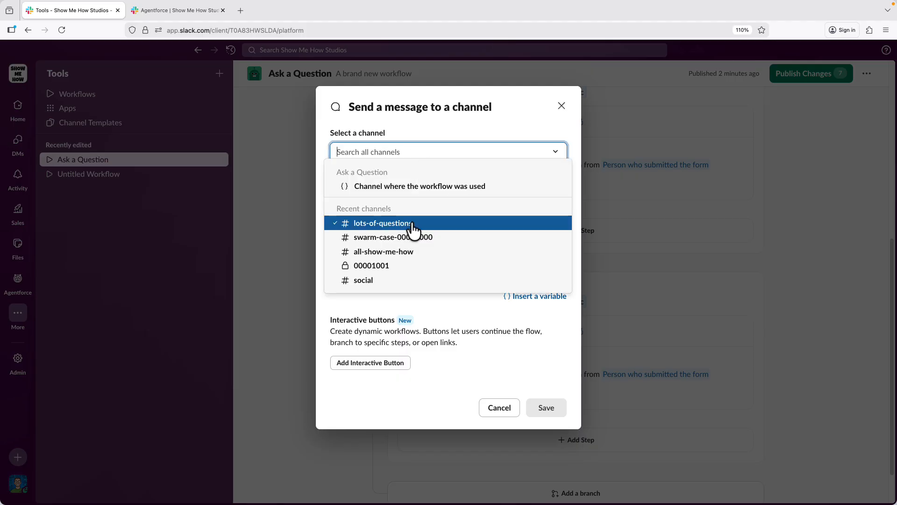
click(422, 253)
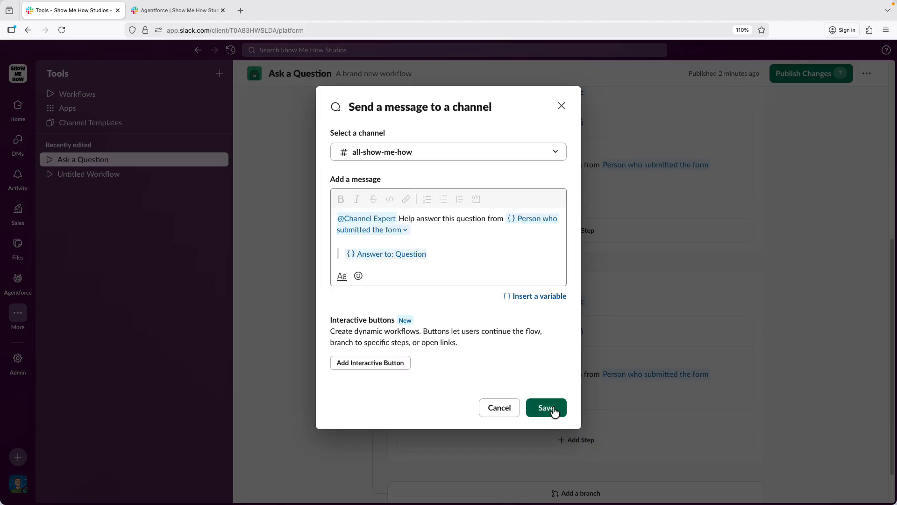
click(546, 407)
scroll(668, 401, up, 4)
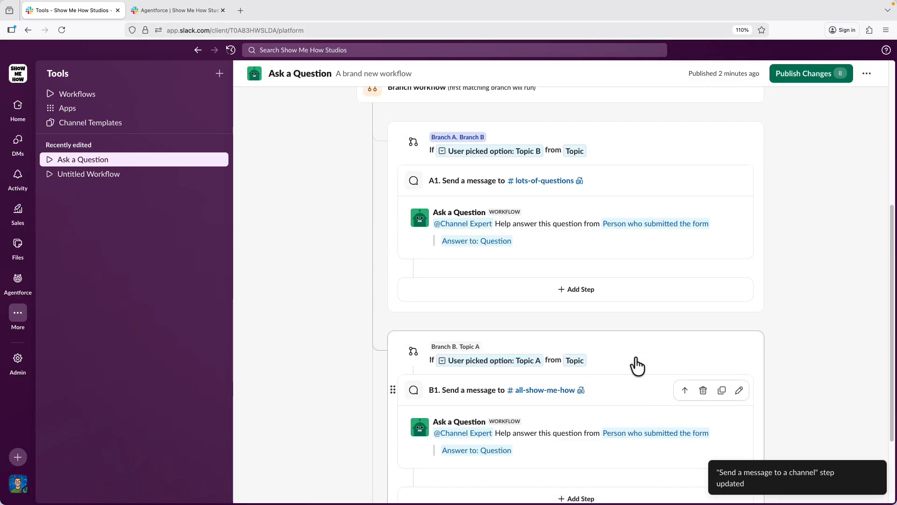
scroll(495, 292, up, 3)
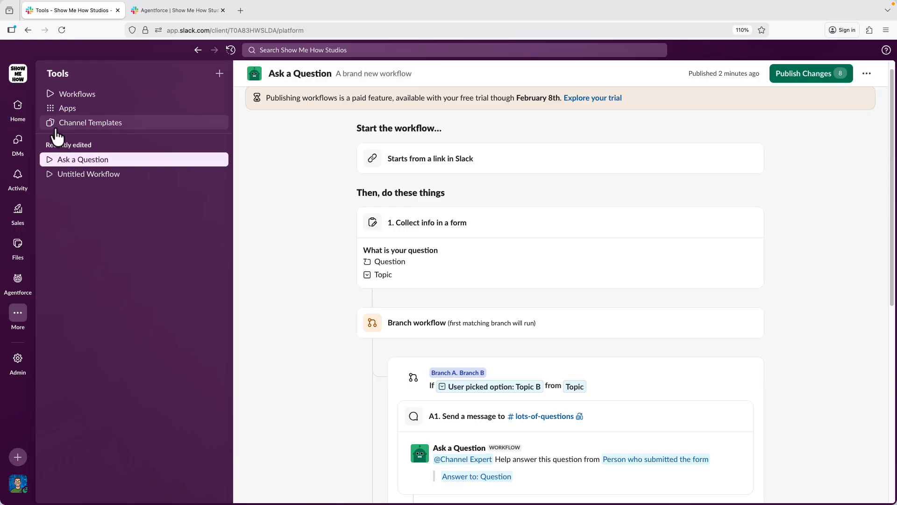
Open the Channel Expert agent's setup from the #lots-of-questions channel details and review its sources and help-request channel options
click(18, 105)
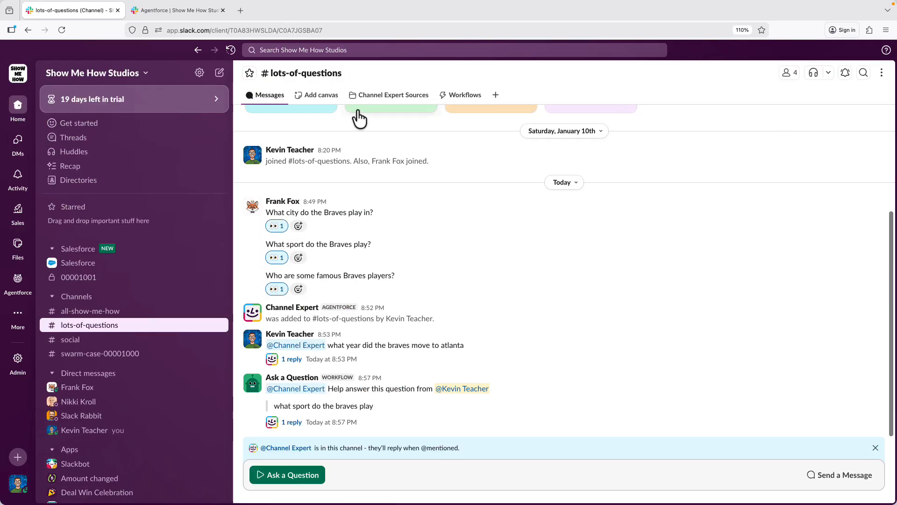
click(324, 72)
click(406, 135)
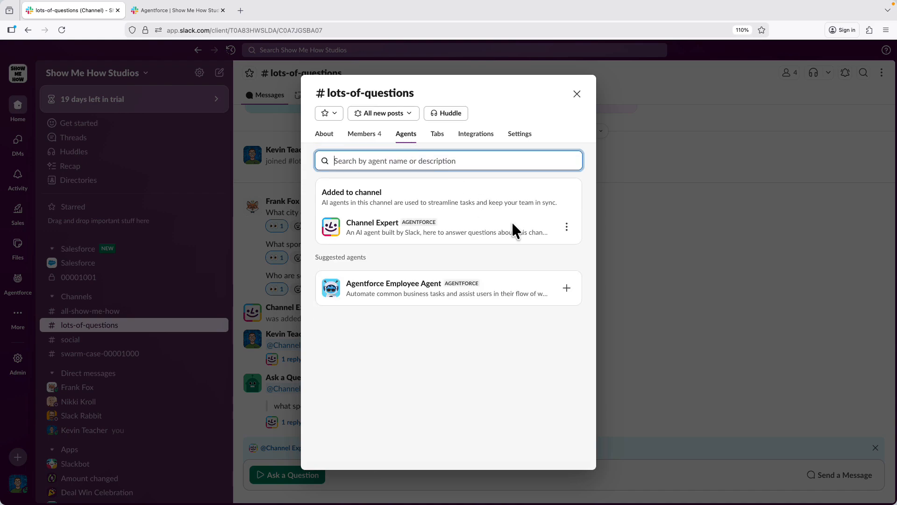
click(572, 226)
click(506, 250)
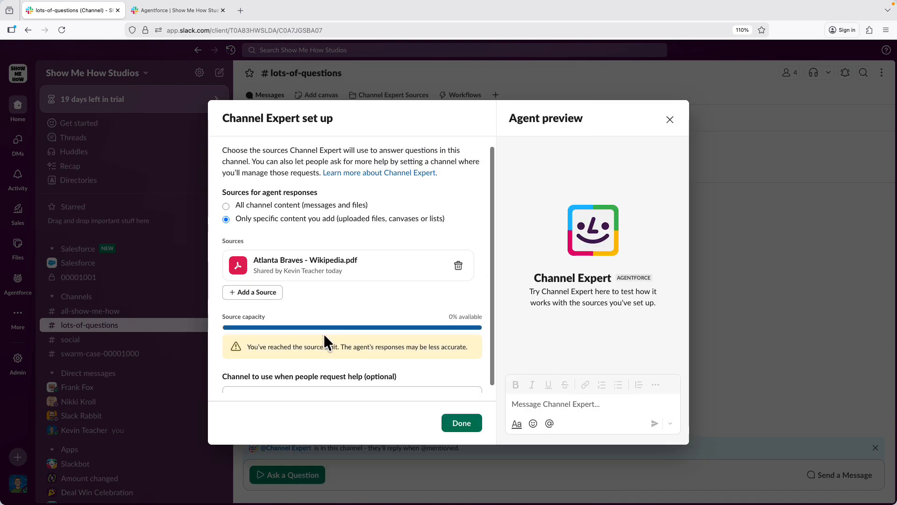
scroll(315, 335, down, 2)
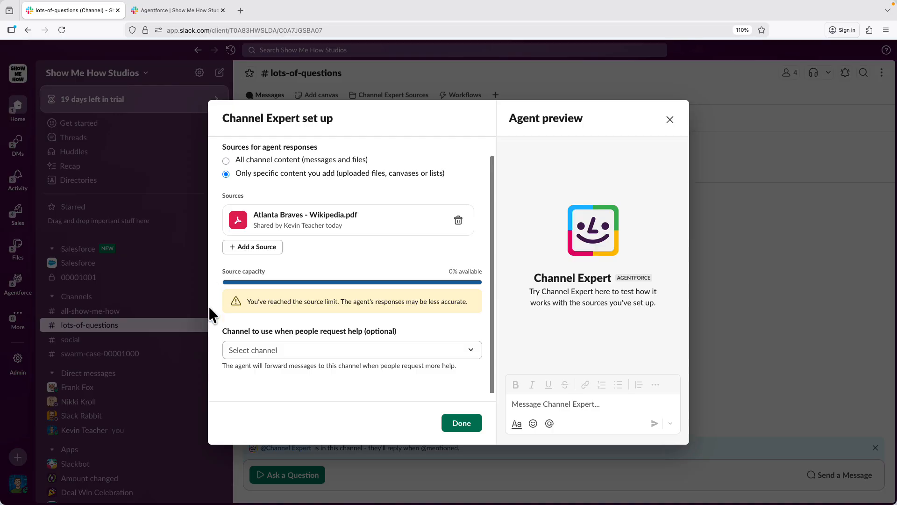
mouse_move(216, 279)
mouse_down()
mouse_move(293, 216)
mouse_move(272, 265)
mouse_up()
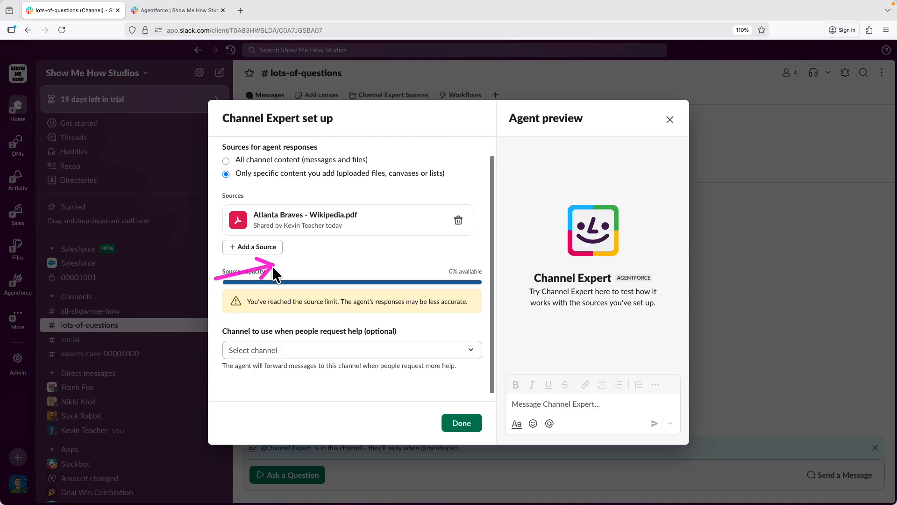
click(337, 350)
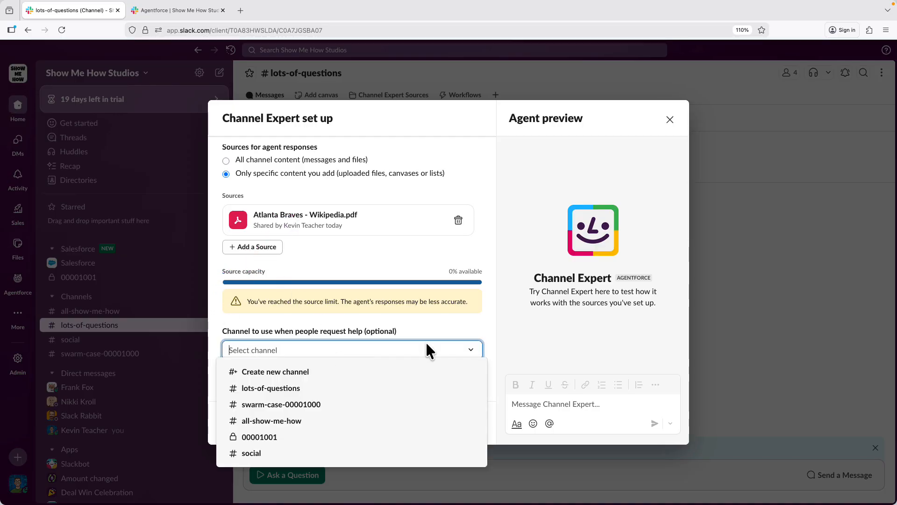
click(318, 372)
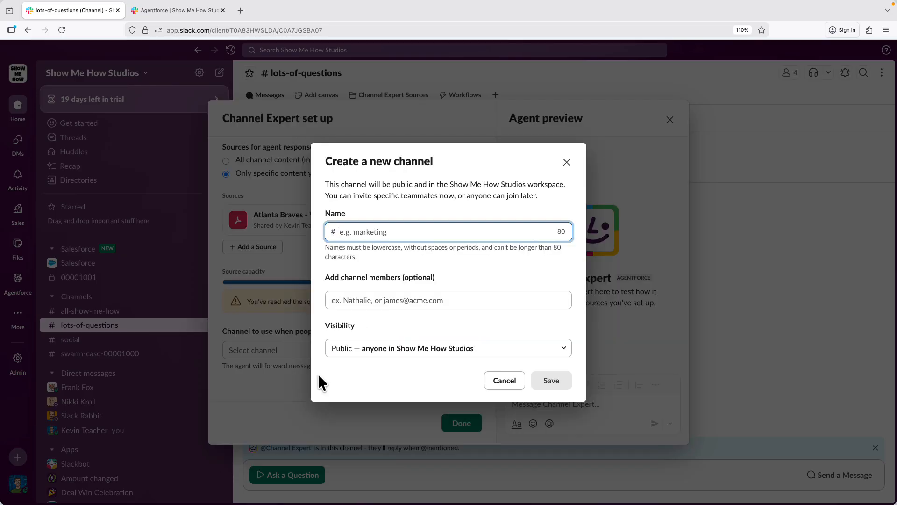
text(q)
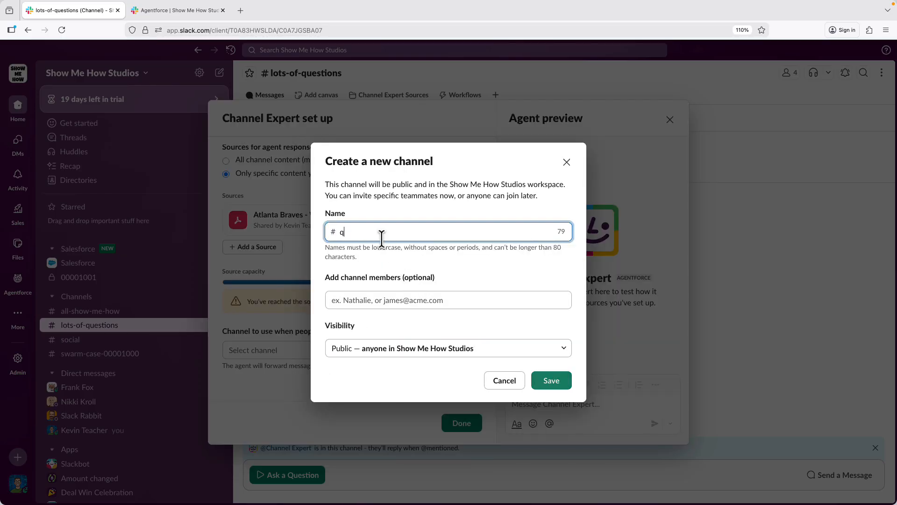
text(uestion-sm)
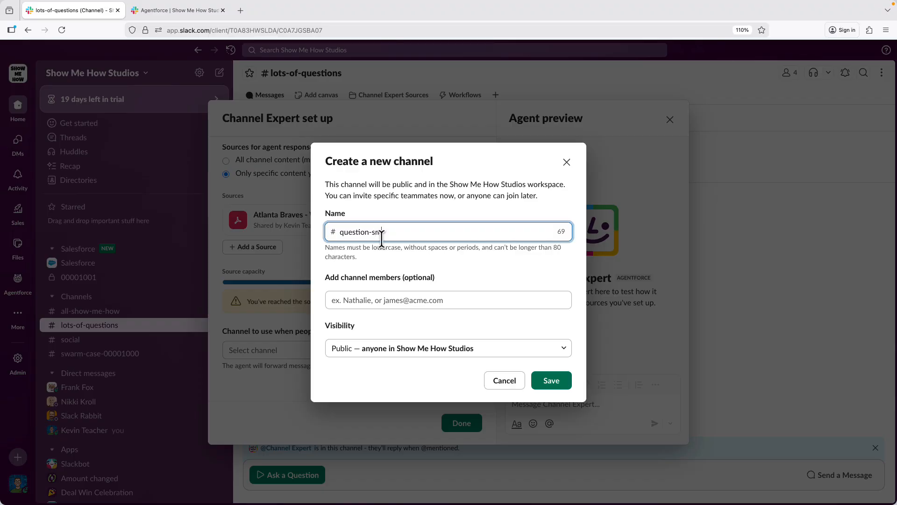
text(es)
click(556, 382)
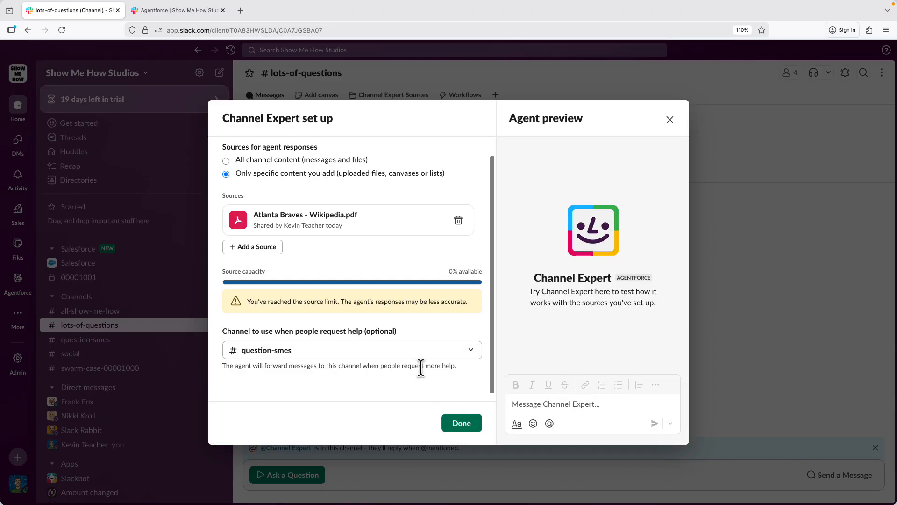
click(452, 426)
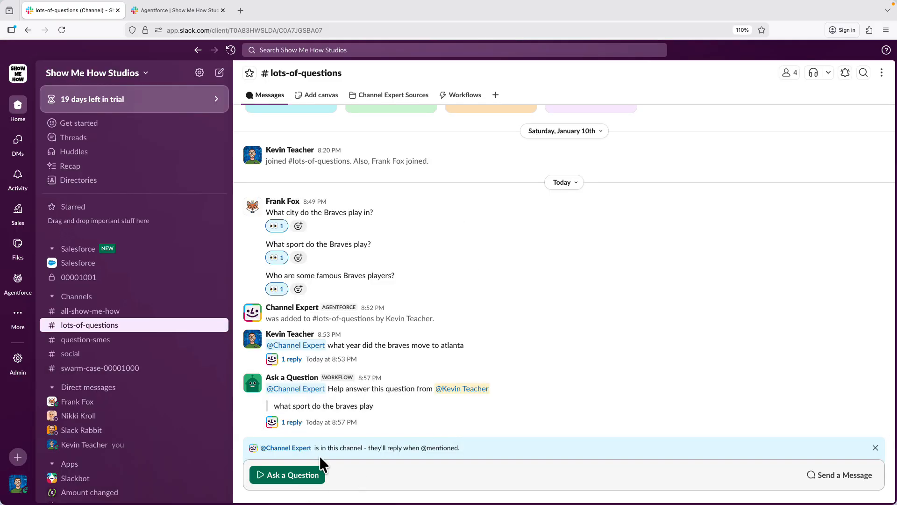
Send a message in #lots-of-questions mentioning Channel Expert with the text "who is a famous braves player"
click(840, 475)
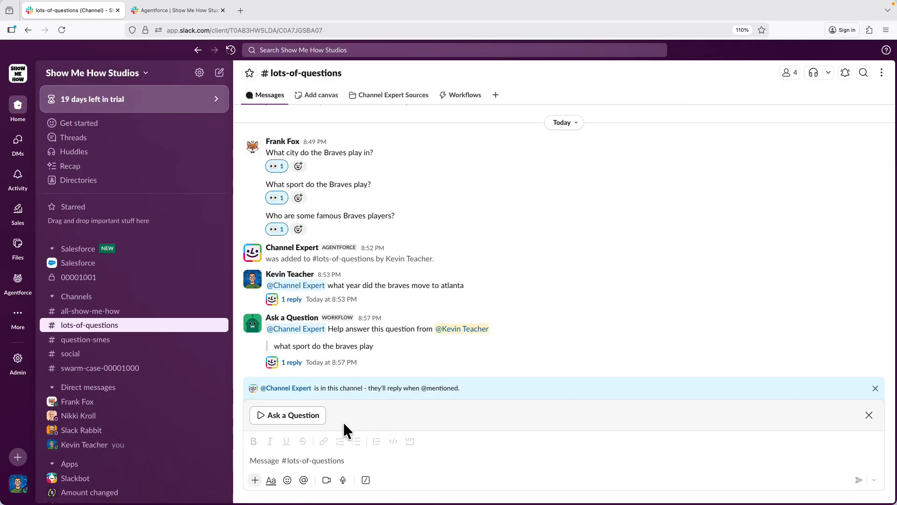
text(@Channe)
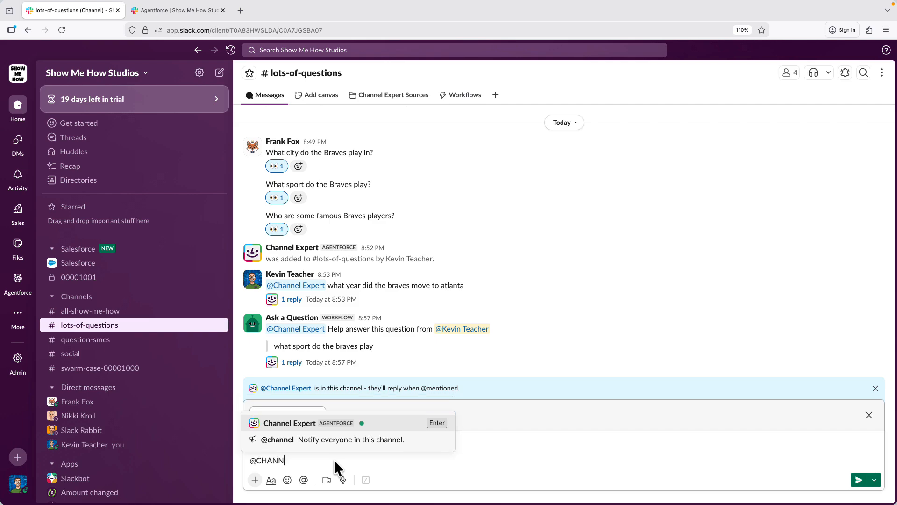
key(Return)
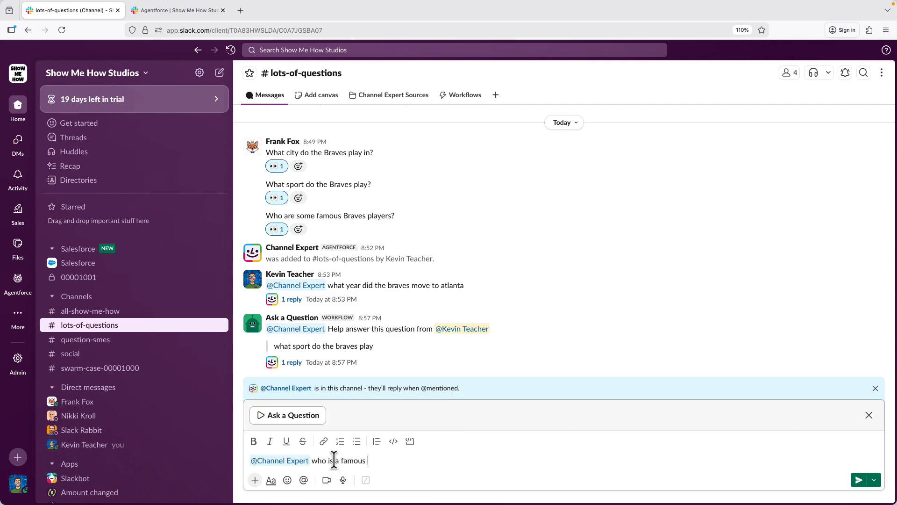
text(who is a famous braves player)
key(Return)
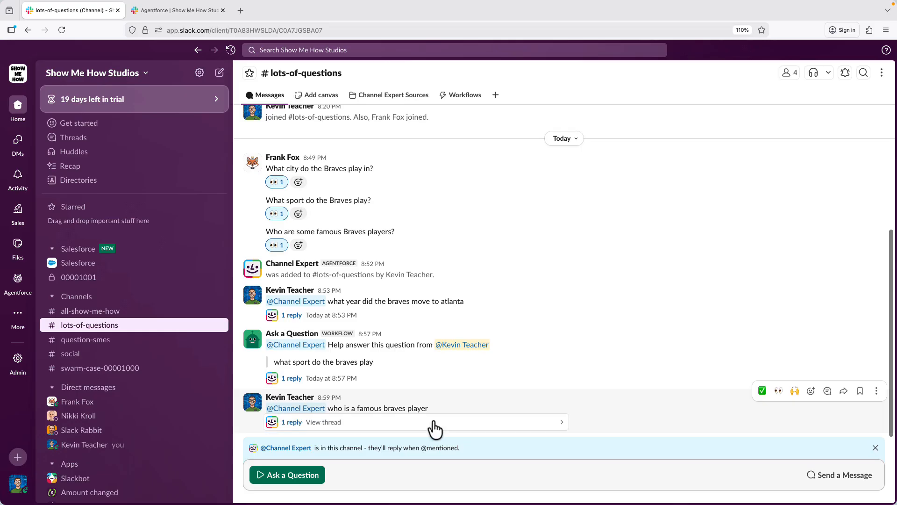
Request a human from Channel Expert's reply to the famous-player question, and react to the forwarded request in #question-smes with the eyes emoji
click(435, 422)
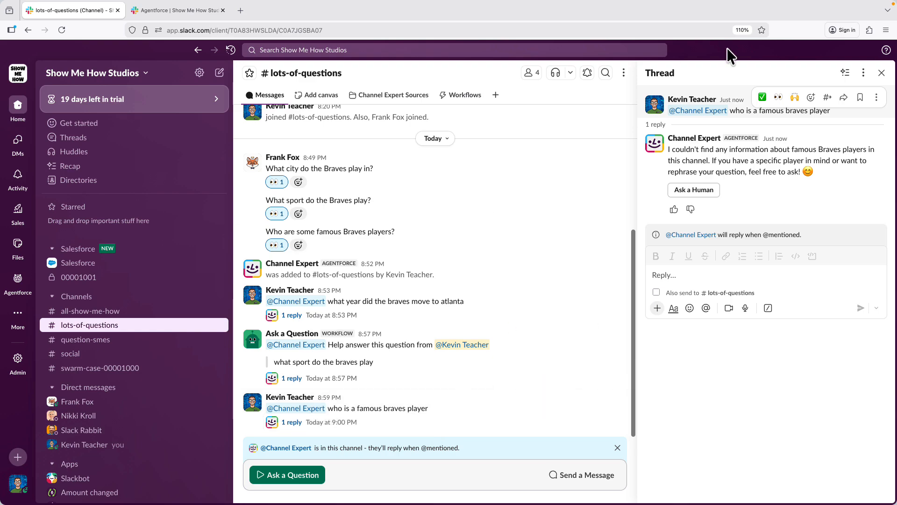
click(715, 190)
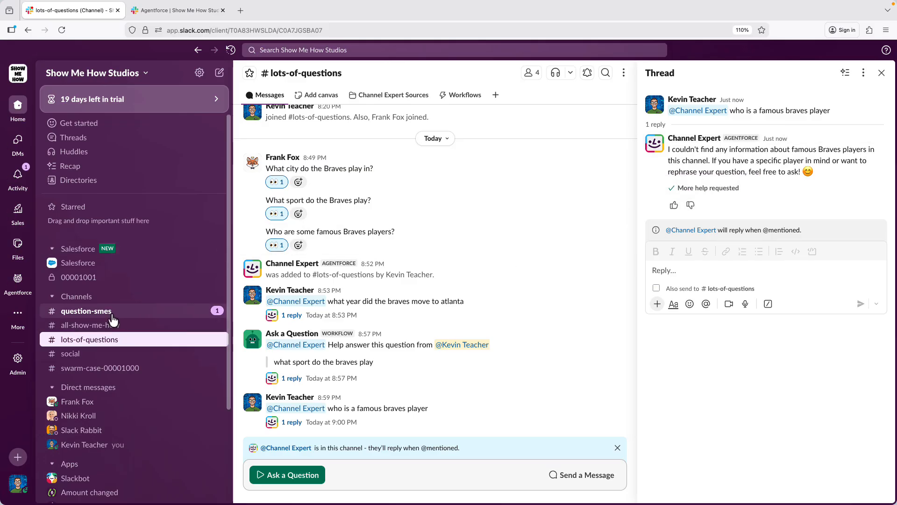
click(85, 311)
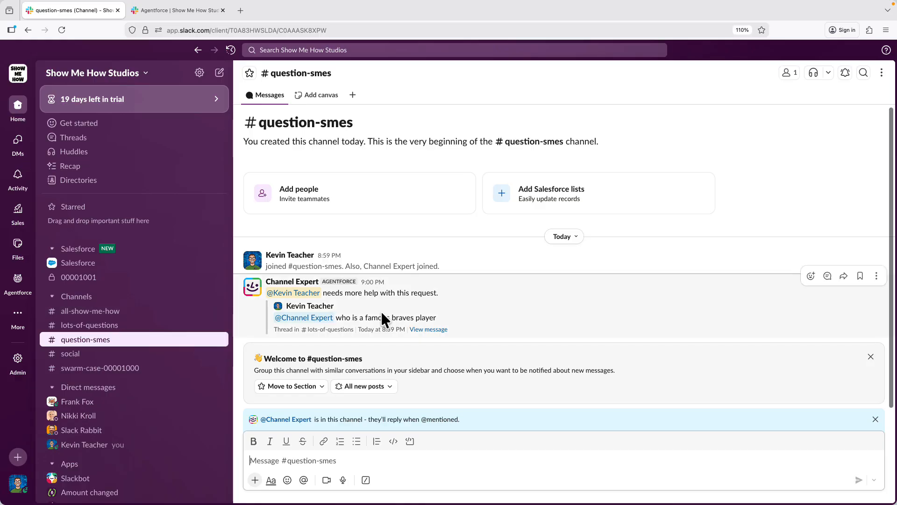
click(811, 276)
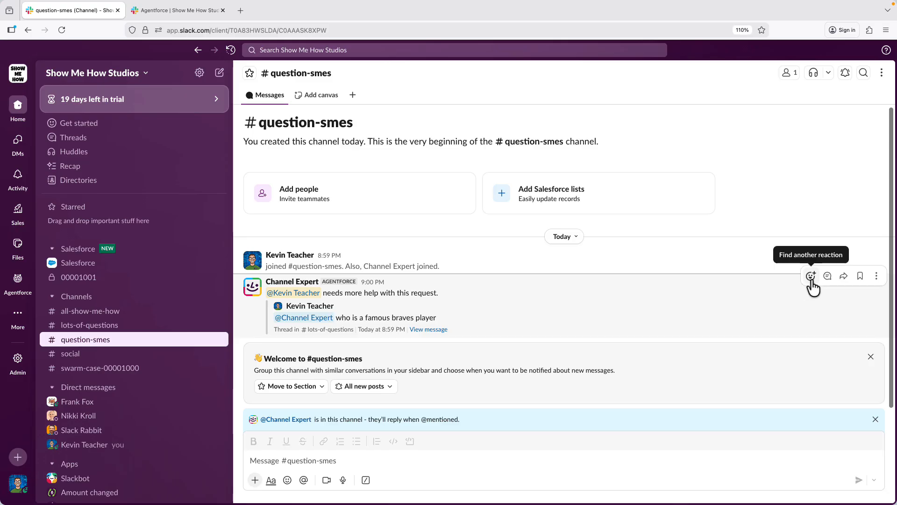
click(722, 150)
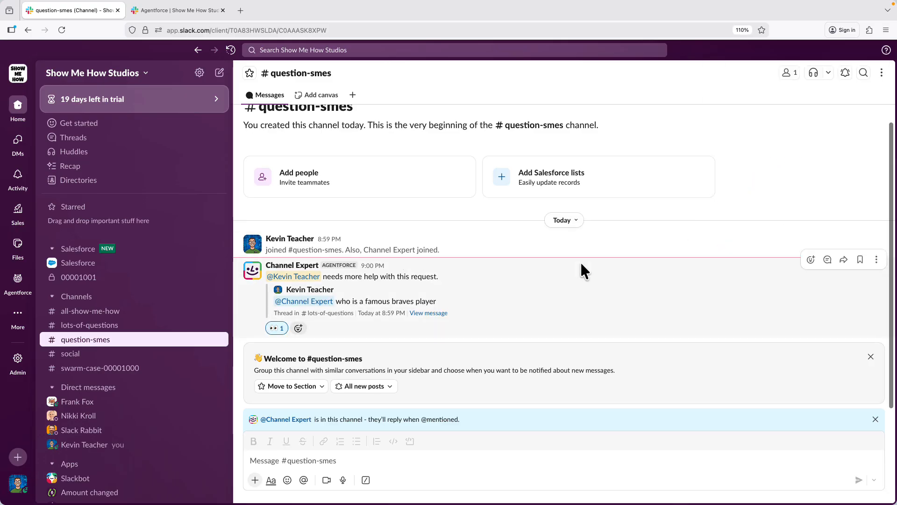
View the forwarded request's original thread in #lots-of-questions, and check the thread about the year the Braves moved to Atlanta
click(341, 312)
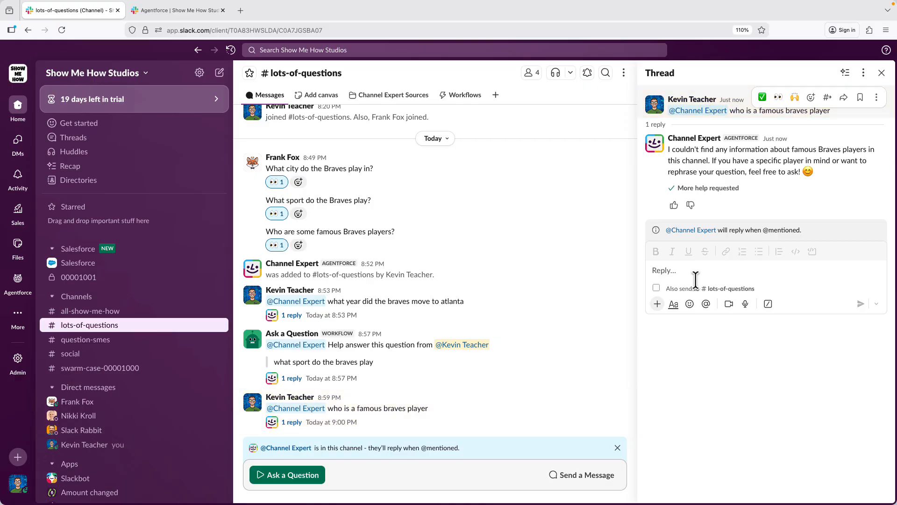
click(348, 316)
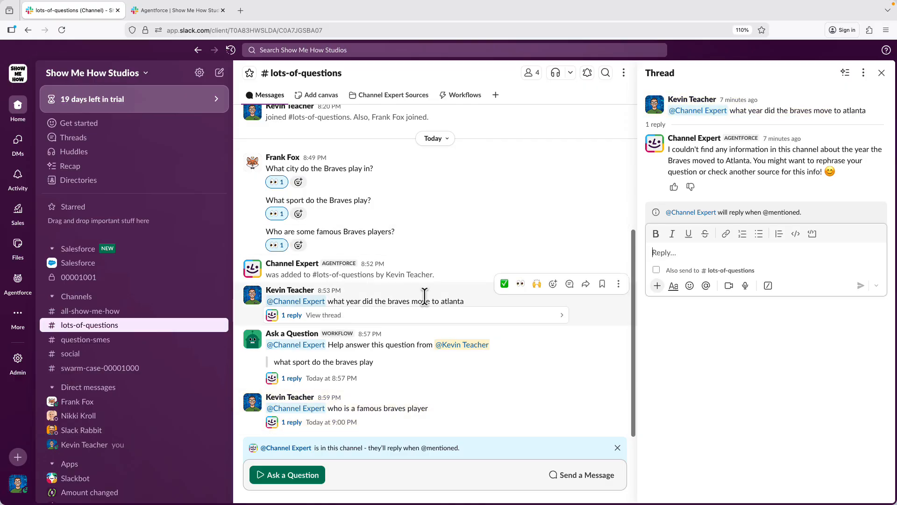